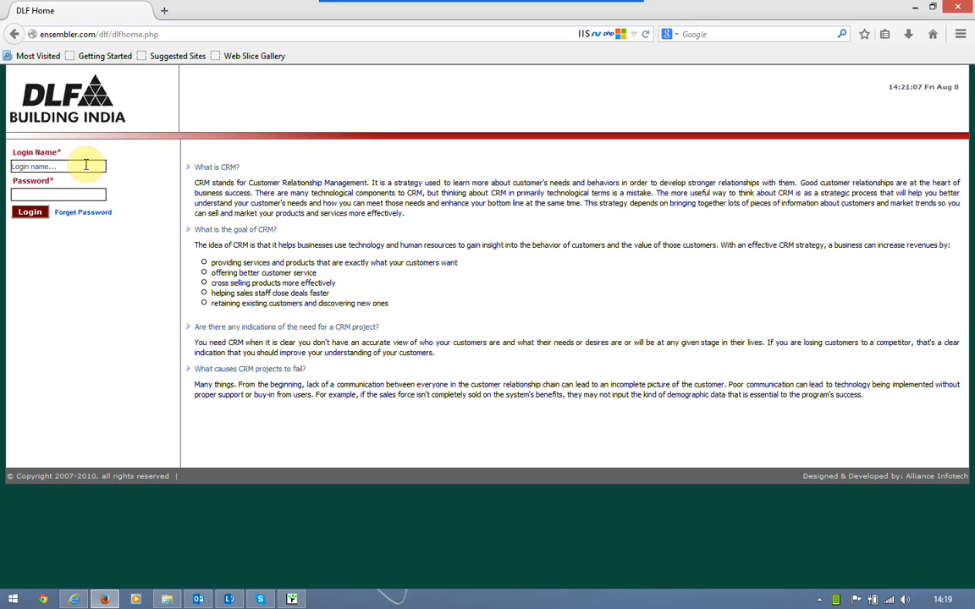
Log in as the call-centre agent with the autocompleted saved login name and password
{"action": "left_click", "coordinate": [85, 165]}
{"action": "type", "text": "Re"}
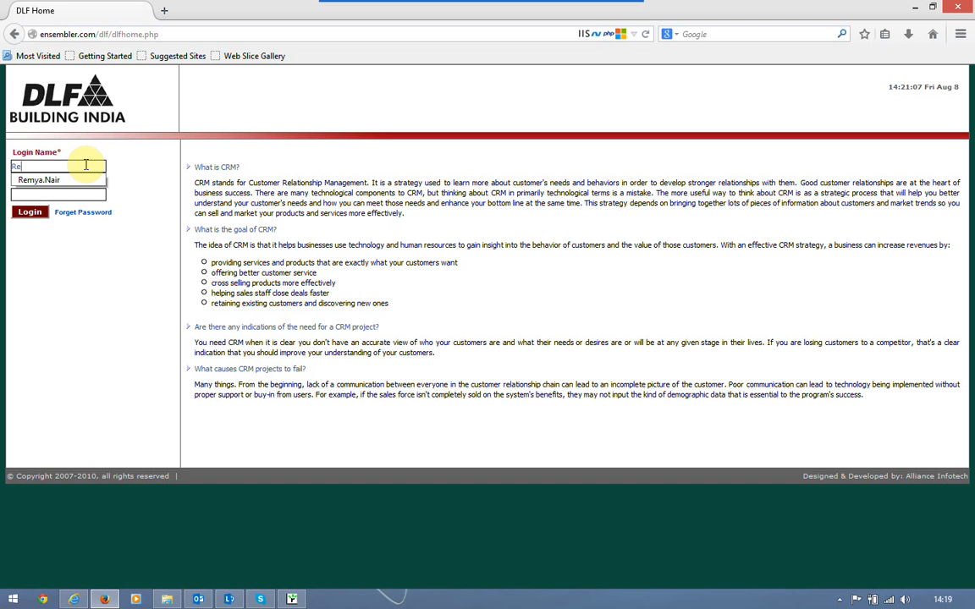
{"action": "type", "text": "m"}
{"action": "key", "text": "Down"}
{"action": "key", "text": "Tab"}
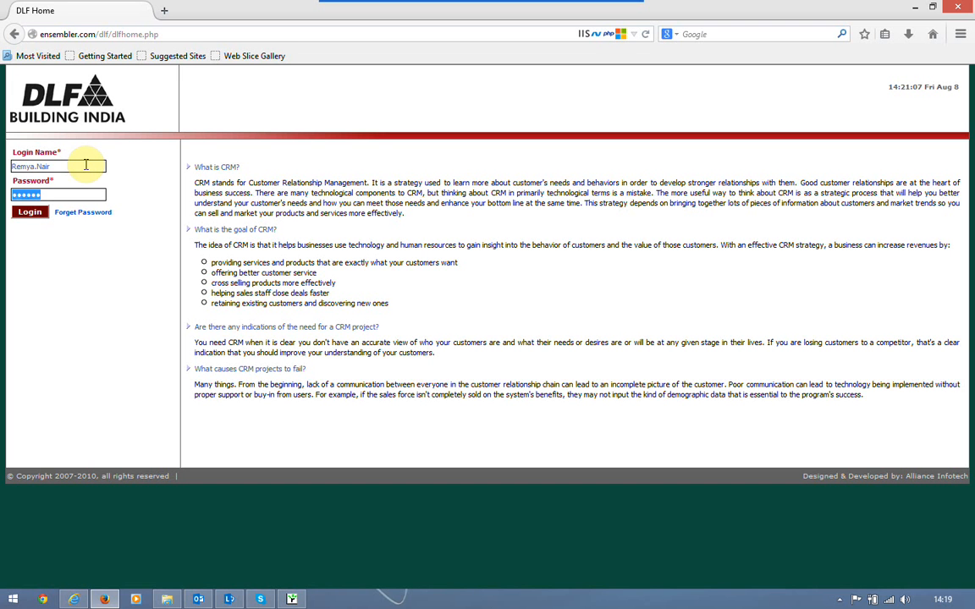
{"action": "left_click", "coordinate": [31, 215]}
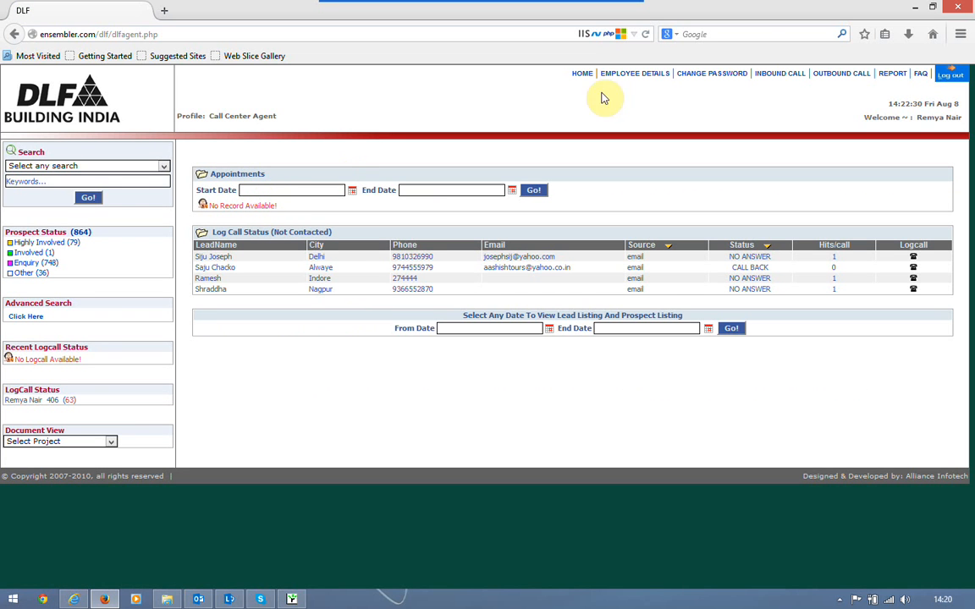
Go to Outbound Call and select the Campaign-SMS campaign to list its leads
{"action": "left_click", "coordinate": [830, 78]}
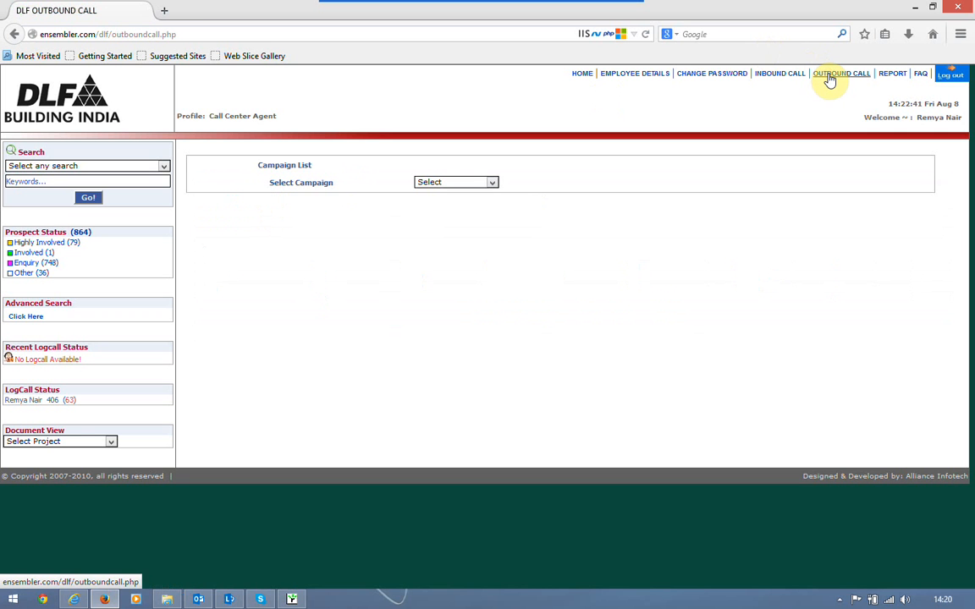
{"action": "left_click", "coordinate": [461, 184]}
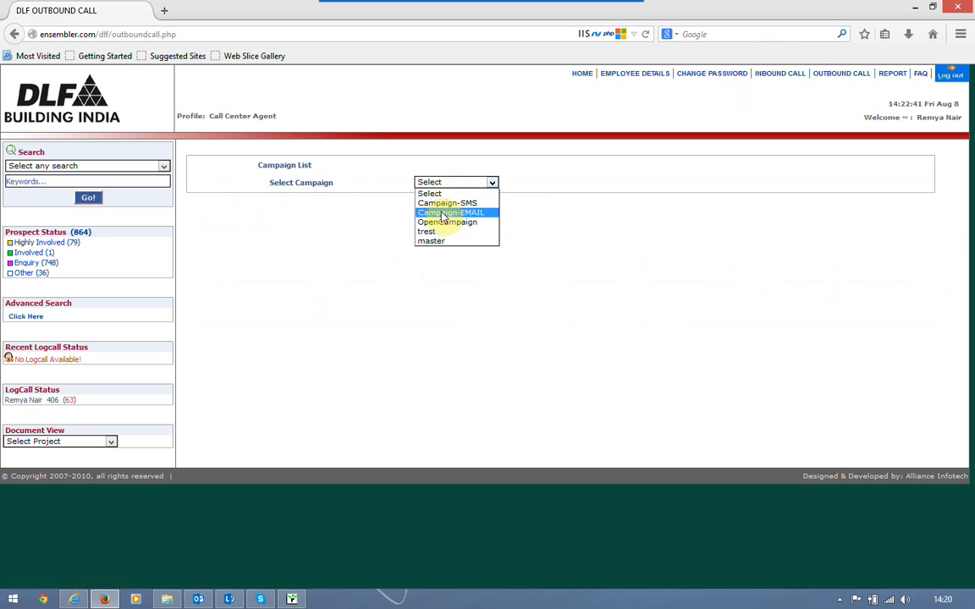
{"action": "left_click", "coordinate": [461, 210]}
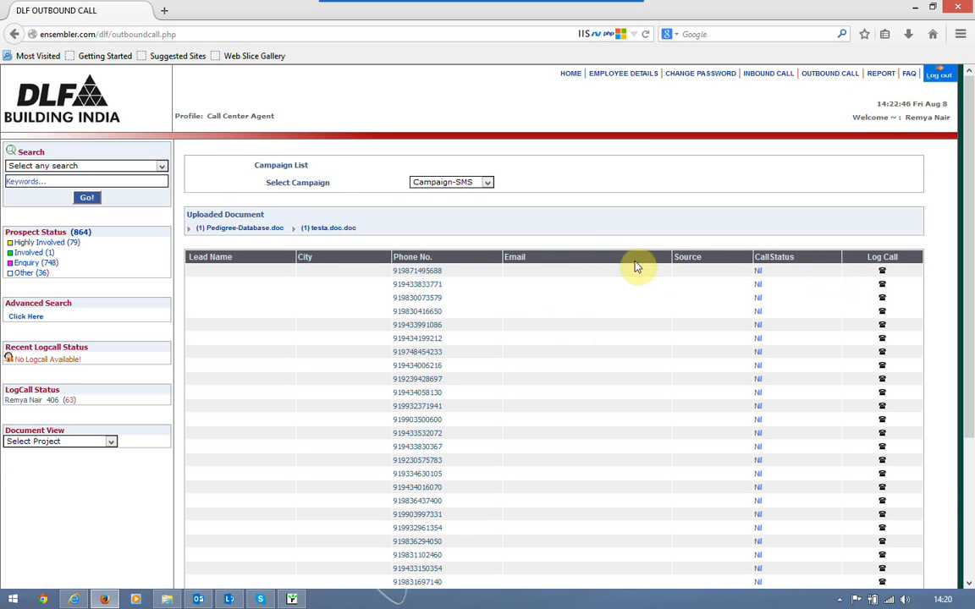
Start a call log for the first lead, entering the client's full name and city Allahabad
{"action": "left_click", "coordinate": [883, 275]}
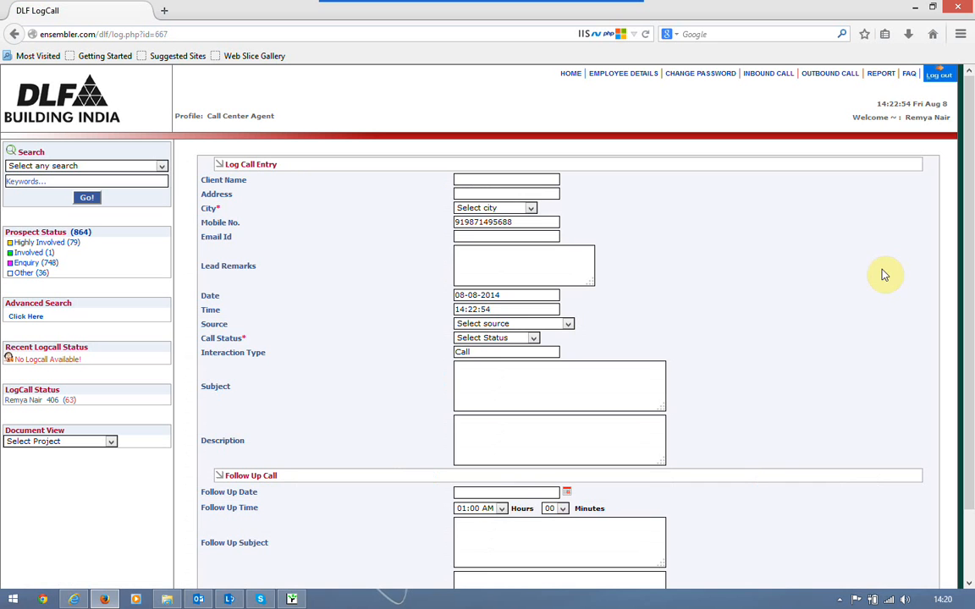
{"action": "left_click", "coordinate": [531, 180]}
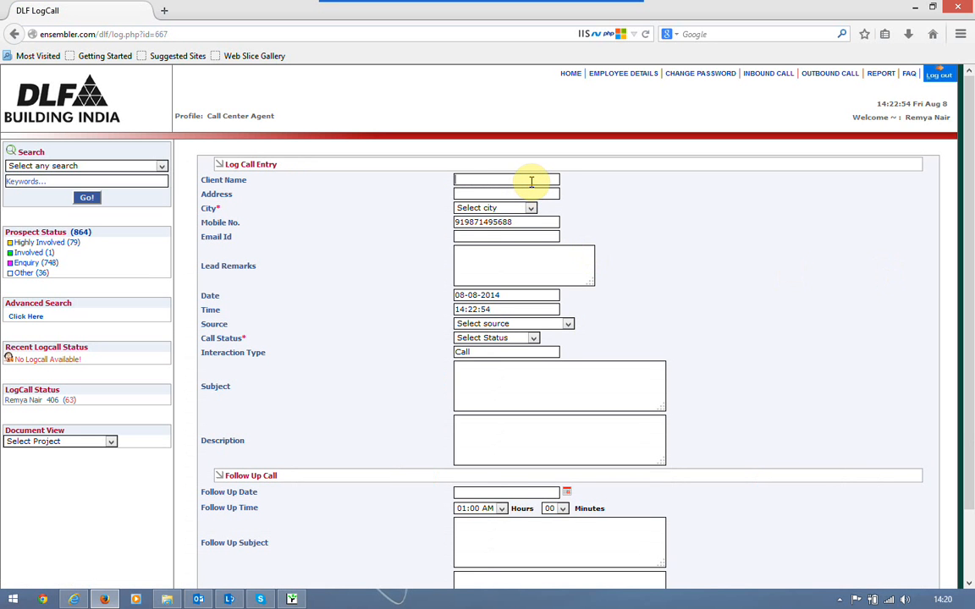
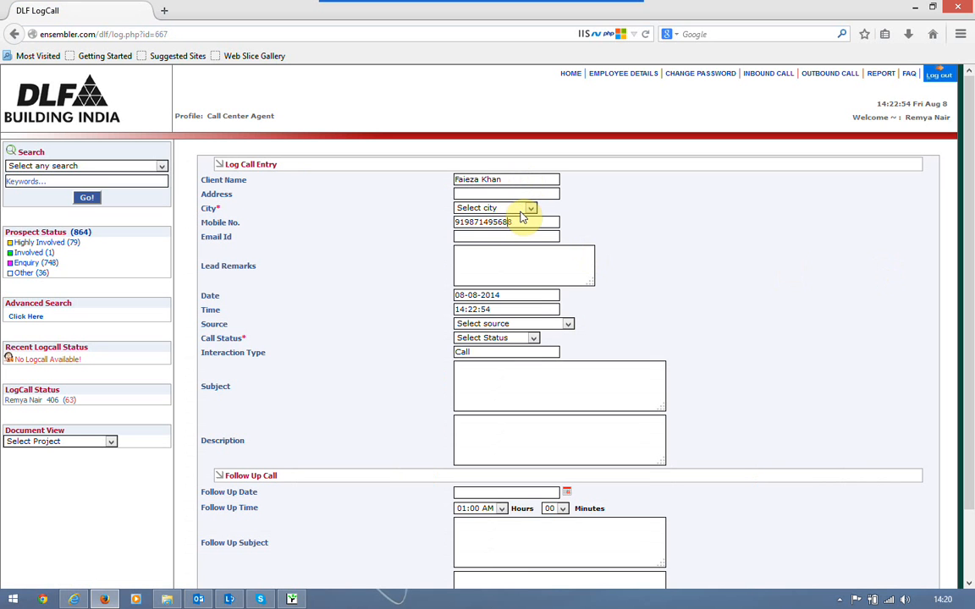
{"action": "left_click", "coordinate": [522, 210]}
{"action": "type", "text": "alla"}
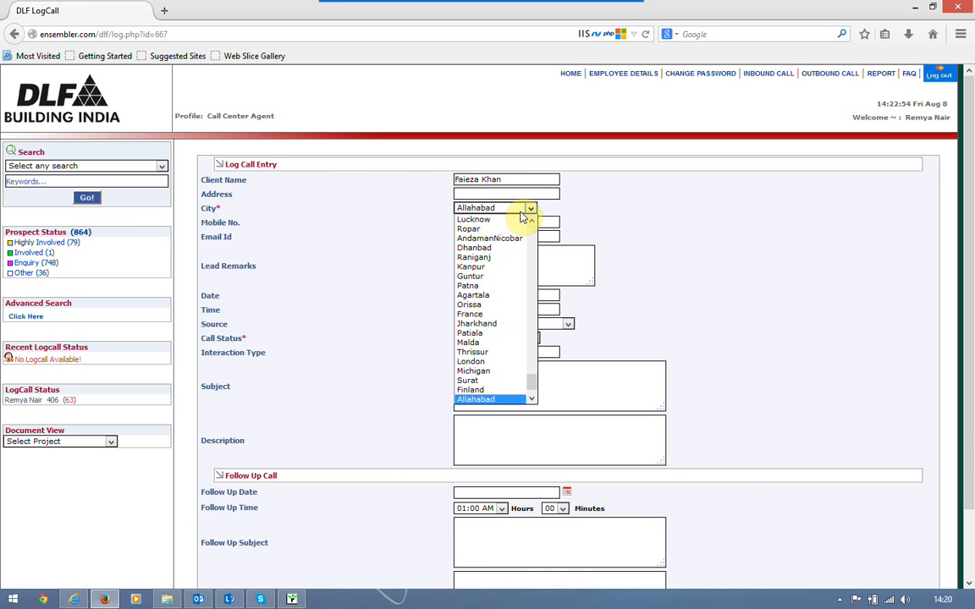
{"action": "key", "text": "Tab"}
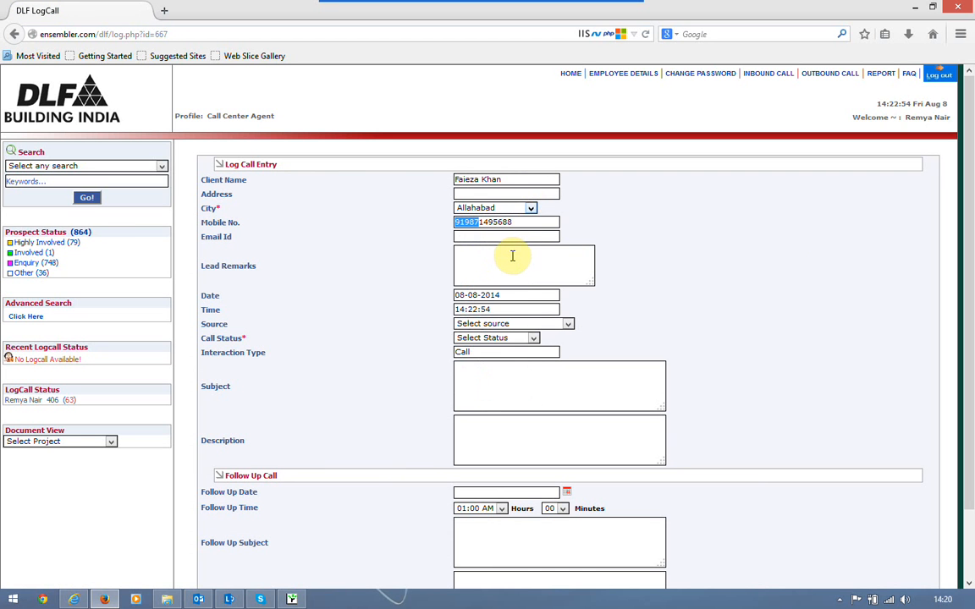
{"action": "left_click", "coordinate": [513, 255]}
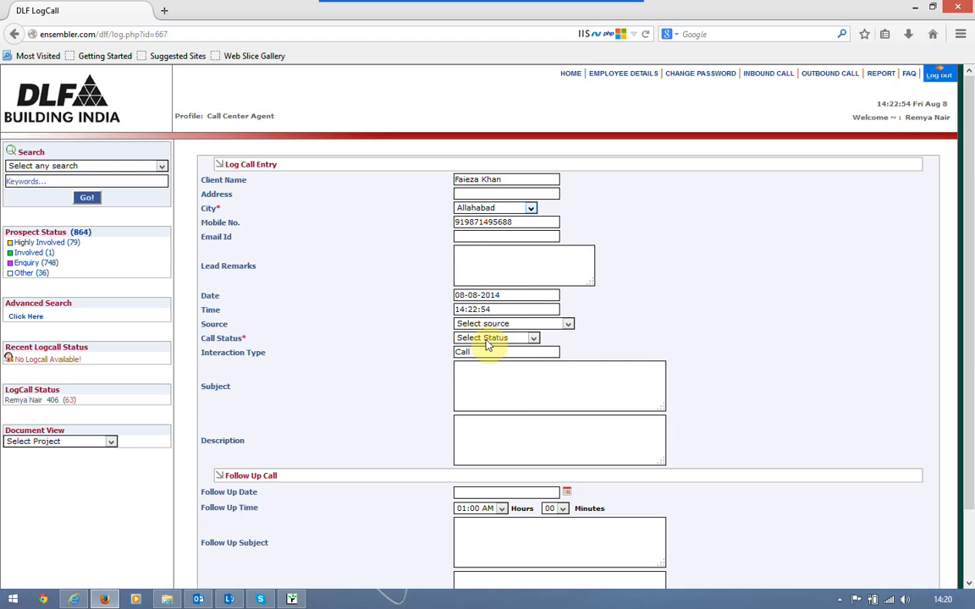
Set lead source SMS and call status CONTACTED, then save the call log
{"action": "left_click", "coordinate": [528, 323]}
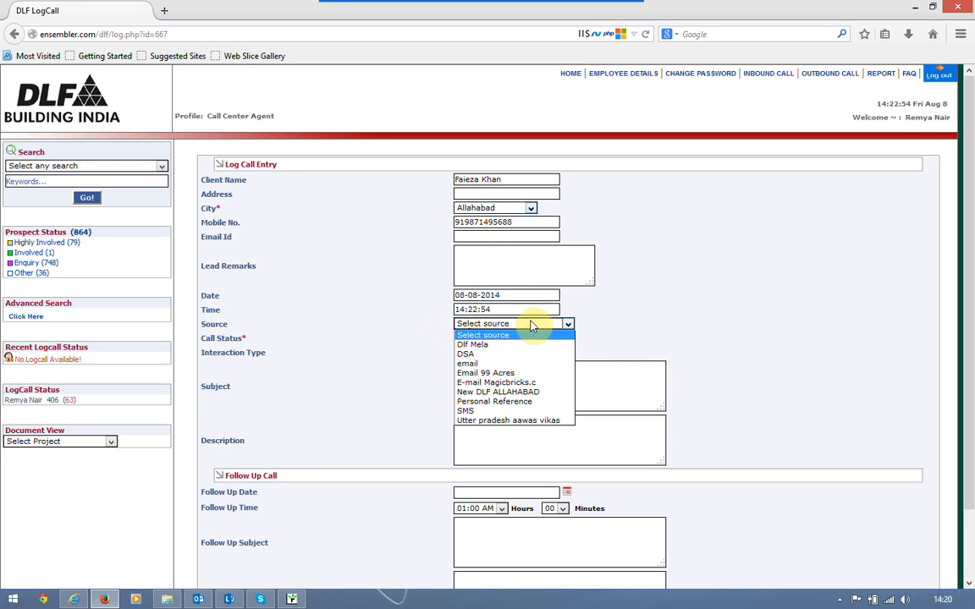
{"action": "left_click", "coordinate": [516, 412]}
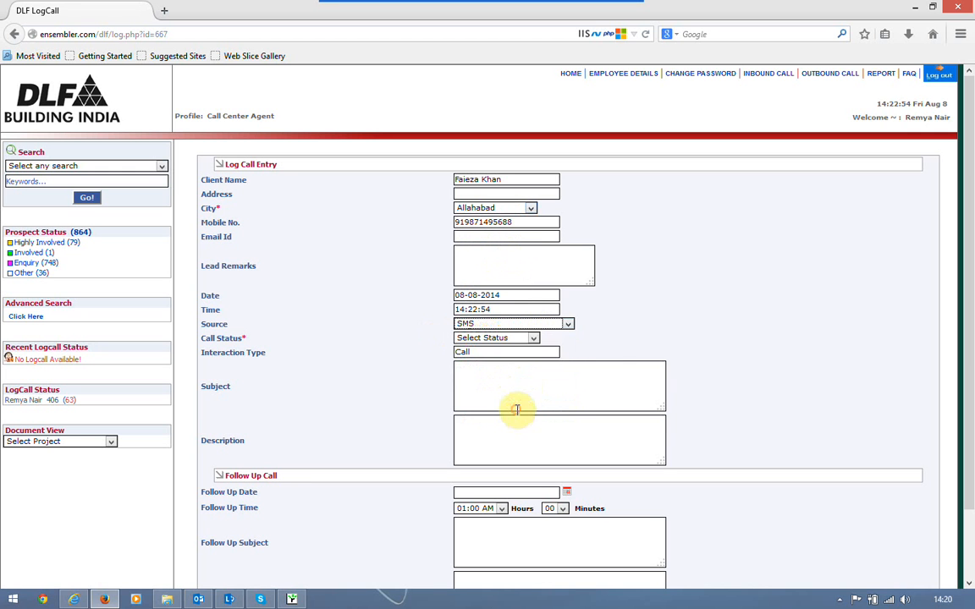
{"action": "left_click", "coordinate": [528, 339]}
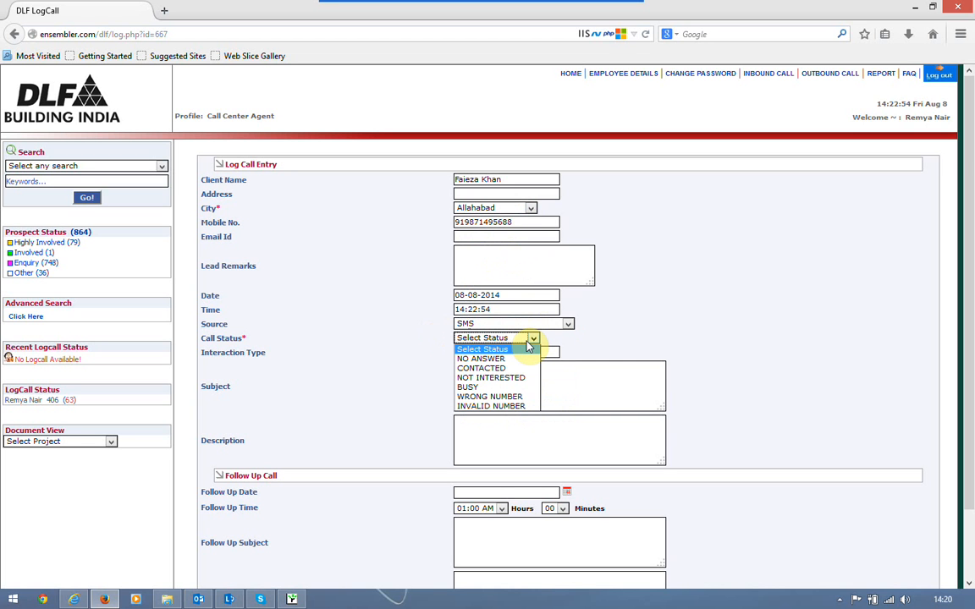
{"action": "left_click", "coordinate": [491, 368]}
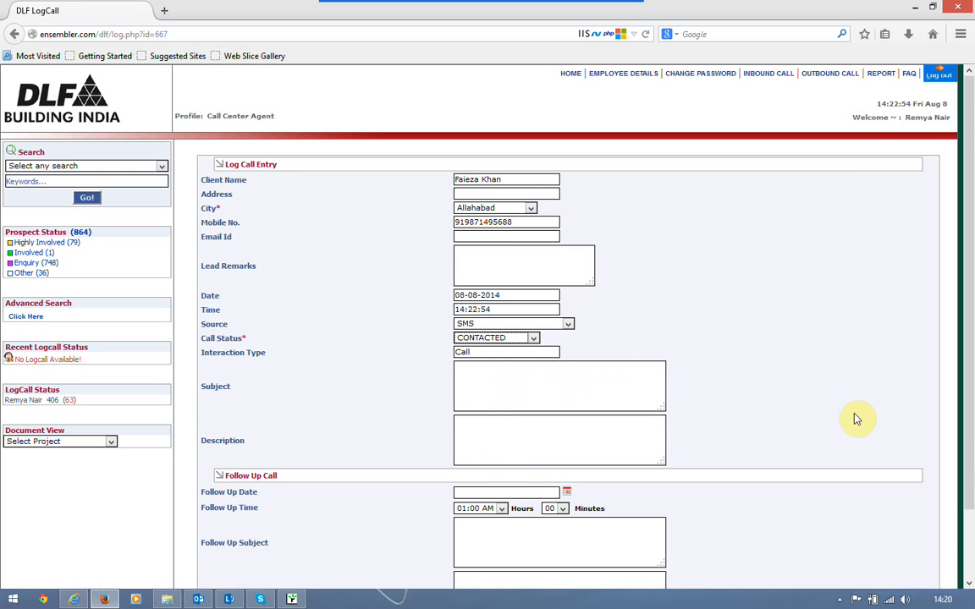
{"action": "scroll", "coordinate": [967, 532], "scroll_direction": "down", "scroll_amount": 2}
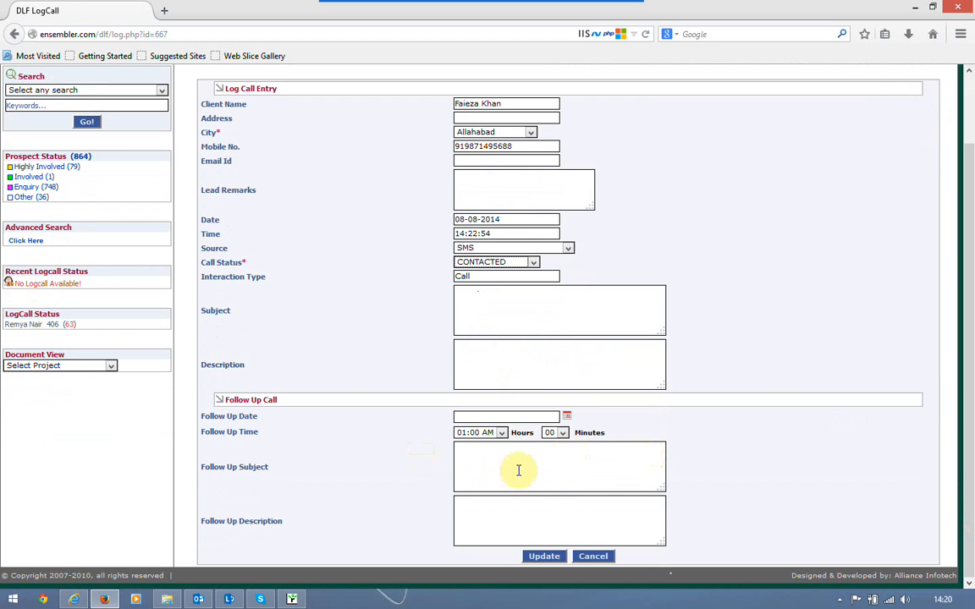
{"action": "left_click", "coordinate": [544, 556]}
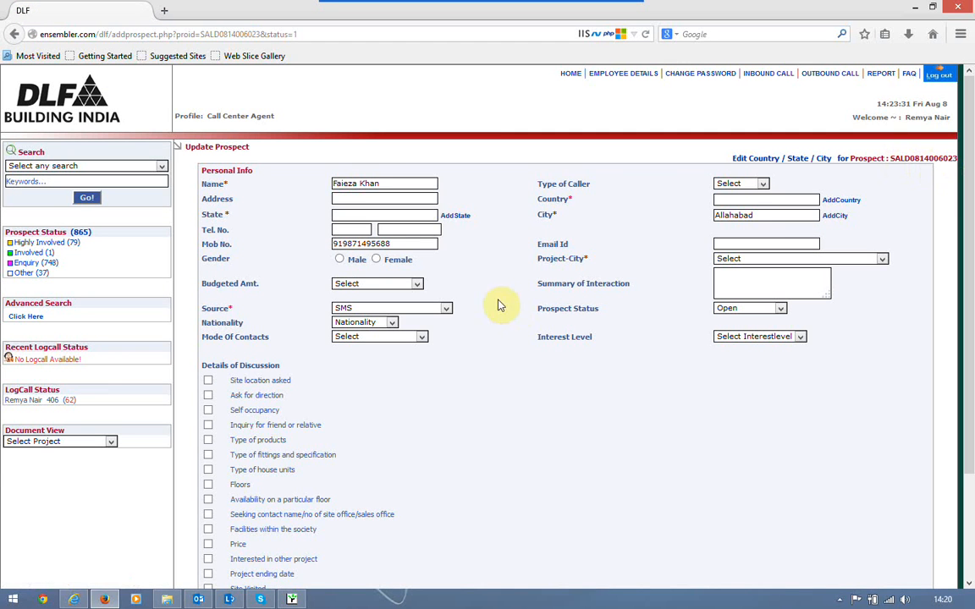
Mark the prospect Female, project-city Dlf Township-Allahabad, interest level Involved
{"action": "left_click", "coordinate": [376, 259]}
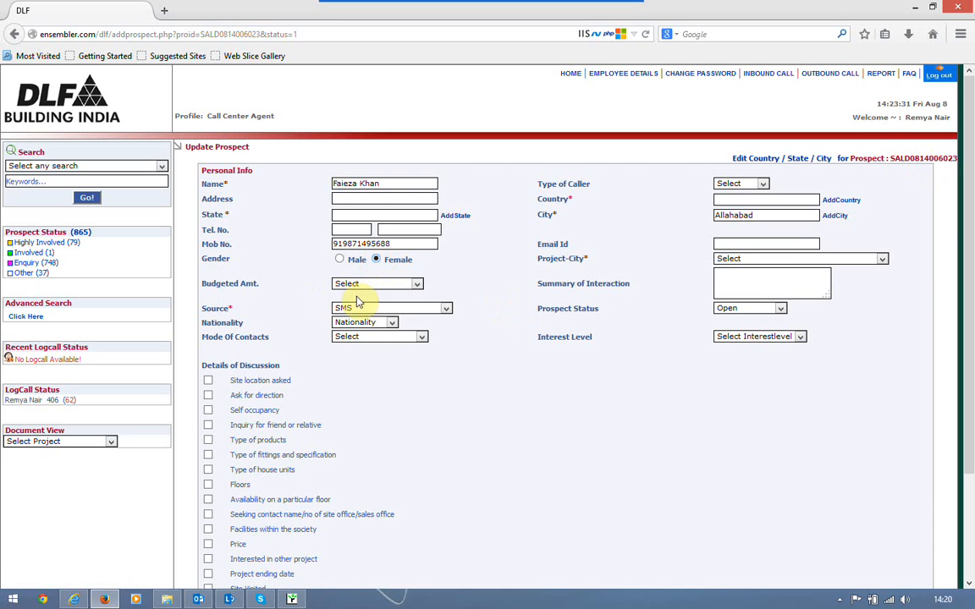
{"action": "left_click", "coordinate": [782, 263]}
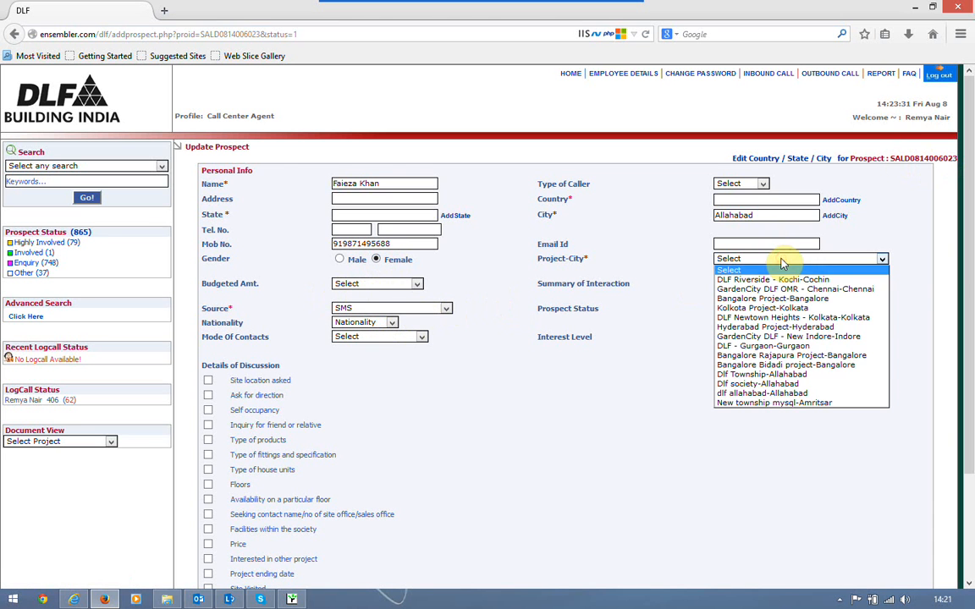
{"action": "left_click", "coordinate": [818, 374]}
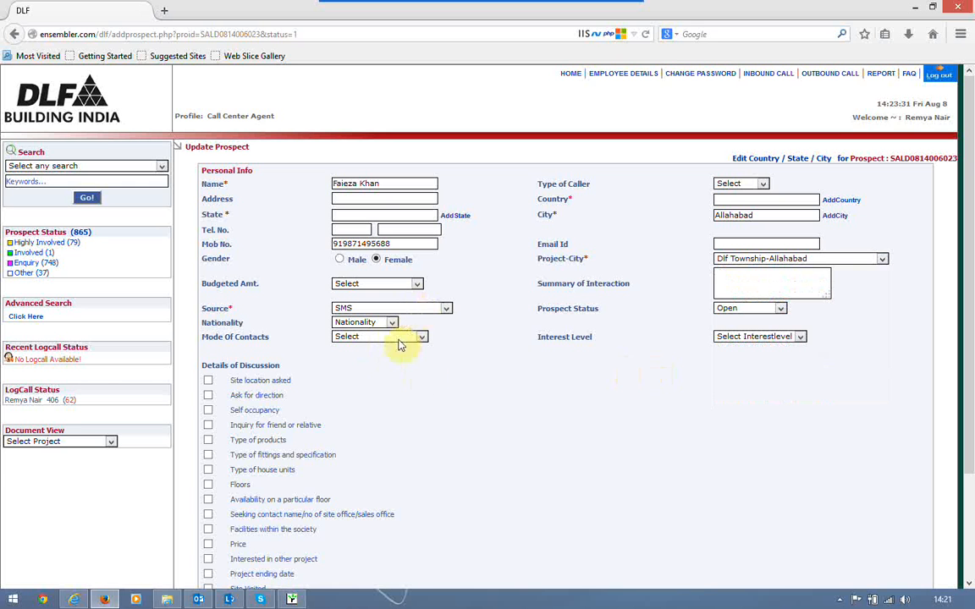
{"action": "left_click", "coordinate": [772, 339]}
{"action": "left_click", "coordinate": [745, 366]}
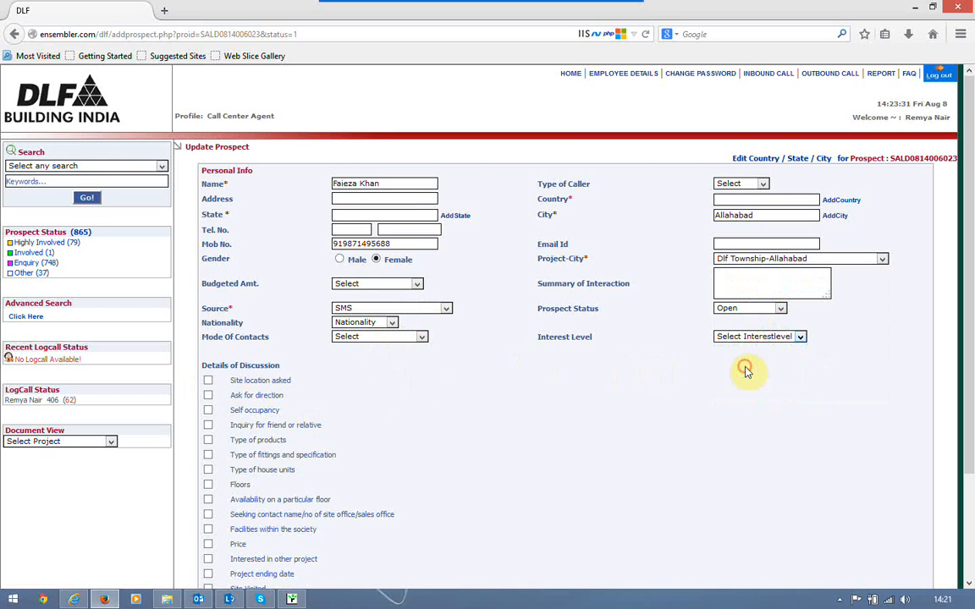
Tick directions, self occupancy and type of products as discussed, then save the prospect
{"action": "left_click", "coordinate": [208, 395]}
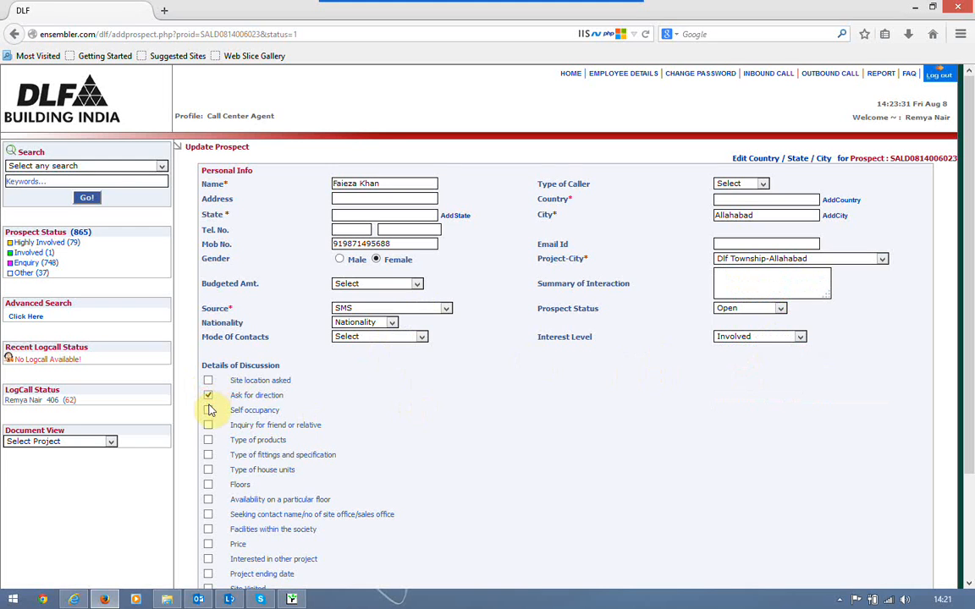
{"action": "left_click", "coordinate": [208, 411]}
{"action": "left_click", "coordinate": [208, 440]}
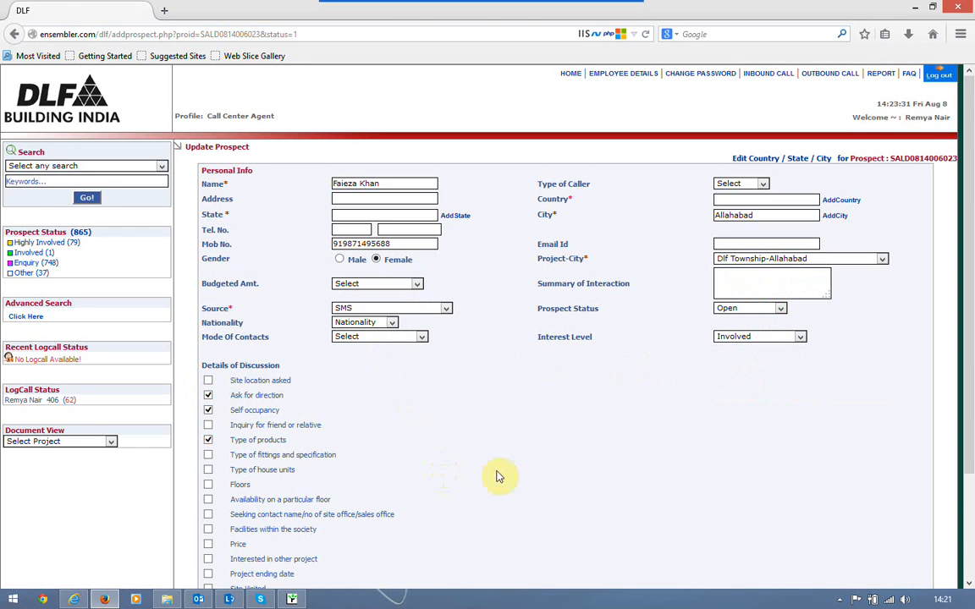
{"action": "scroll", "coordinate": [500, 475], "scroll_direction": "down", "scroll_amount": 1}
{"action": "scroll", "coordinate": [498, 475], "scroll_direction": "down", "scroll_amount": 3}
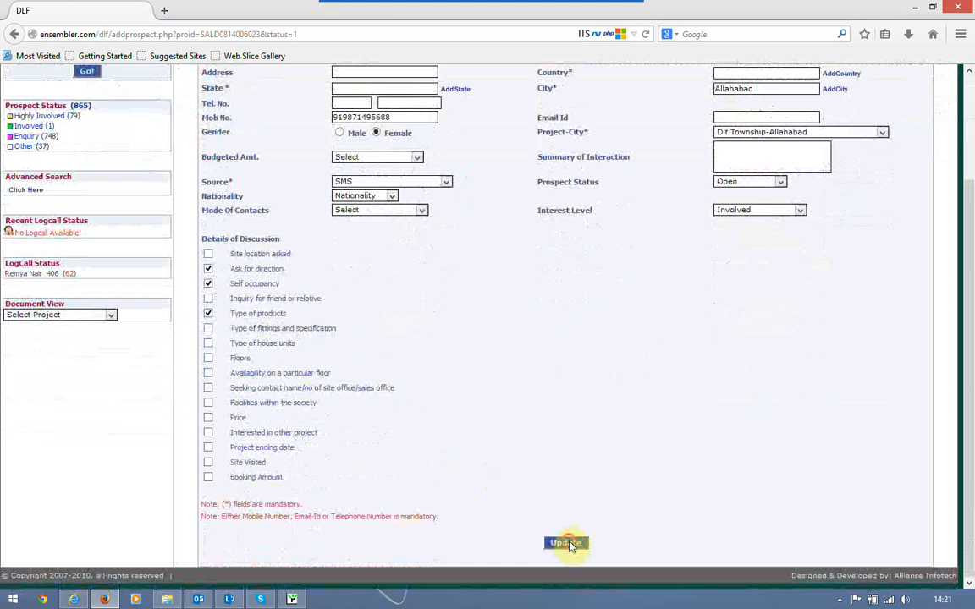
{"action": "left_click", "coordinate": [567, 543]}
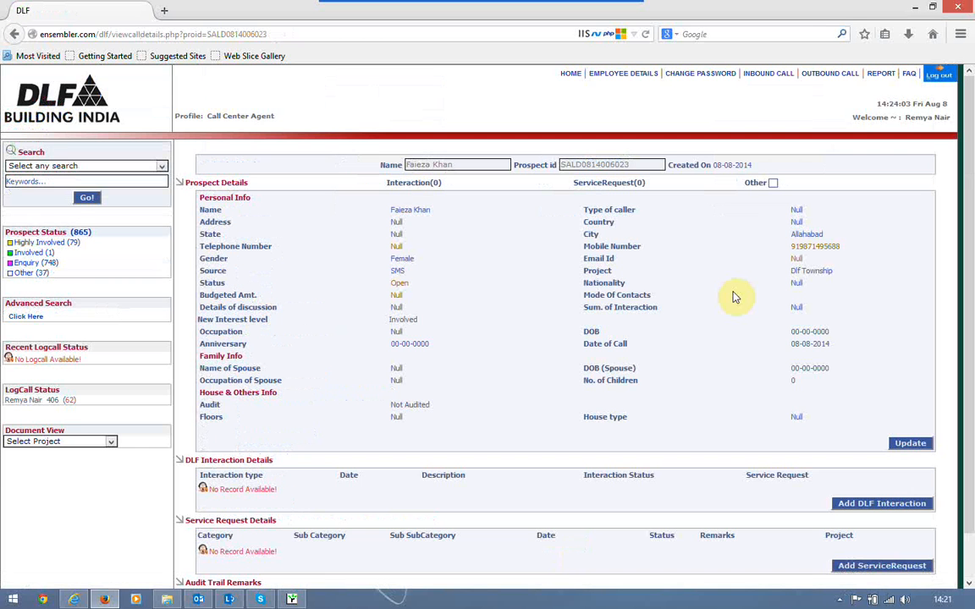
Search Inbound Call by the client's first name and open the prospect's details record
{"action": "scroll", "coordinate": [734, 296], "scroll_direction": "down", "scroll_amount": 1}
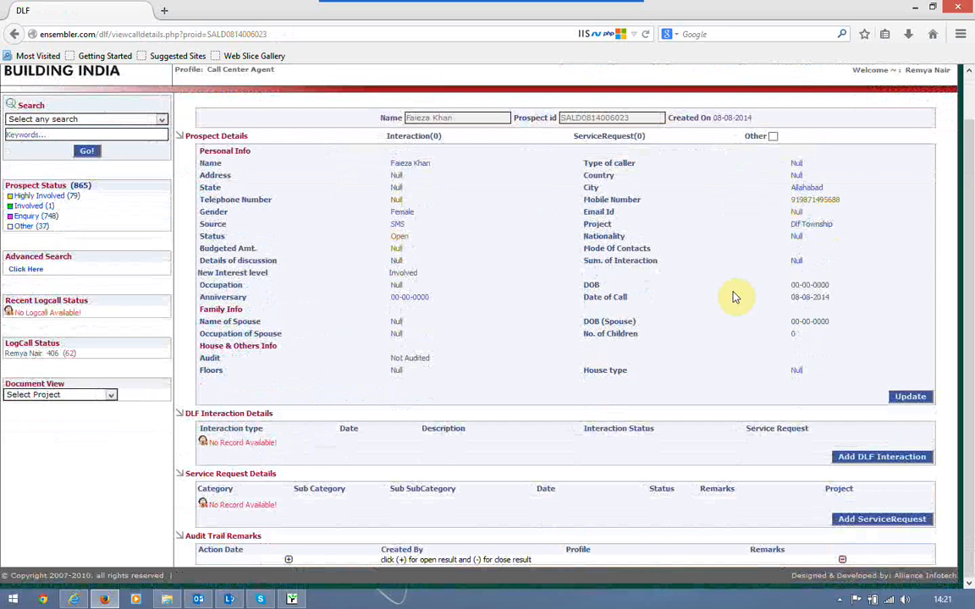
{"action": "scroll", "coordinate": [734, 296], "scroll_direction": "up", "scroll_amount": 2}
{"action": "scroll", "coordinate": [734, 297], "scroll_direction": "down", "scroll_amount": 2}
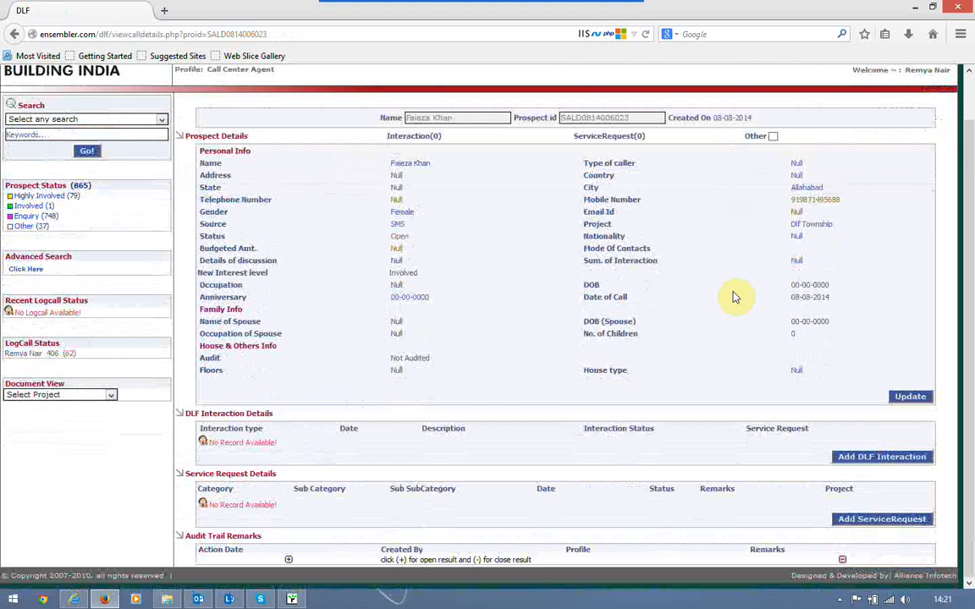
{"action": "scroll", "coordinate": [735, 297], "scroll_direction": "up", "scroll_amount": 2}
{"action": "left_click", "coordinate": [776, 75]}
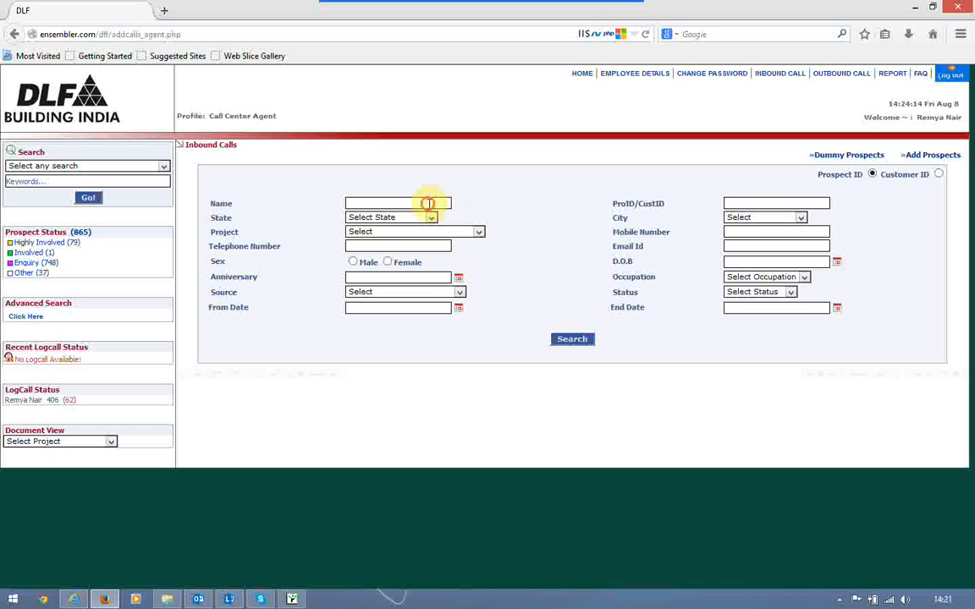
{"action": "left_click", "coordinate": [429, 203]}
{"action": "type", "text": "Faieza"}
{"action": "key", "text": "Return"}
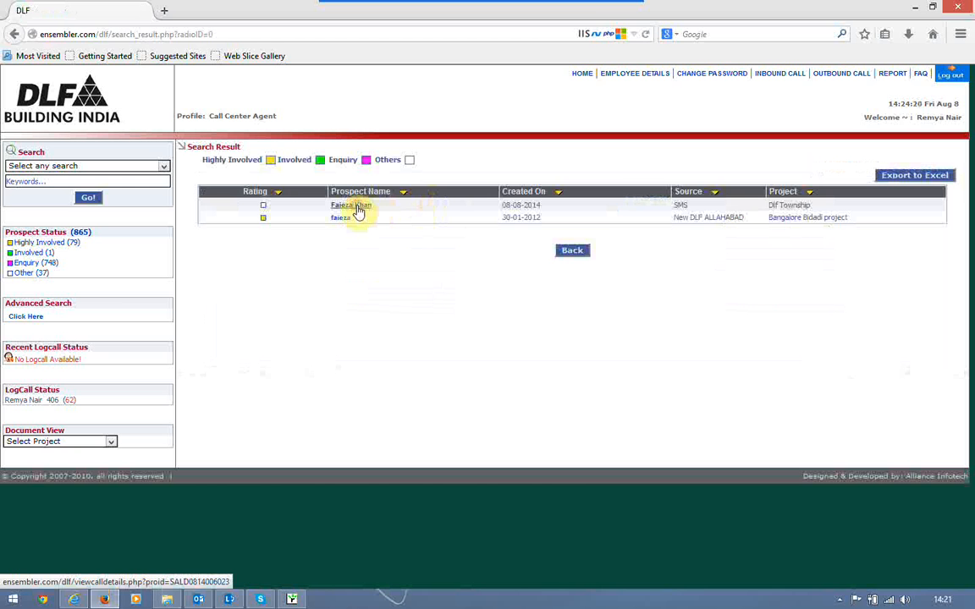
{"action": "left_click", "coordinate": [357, 210]}
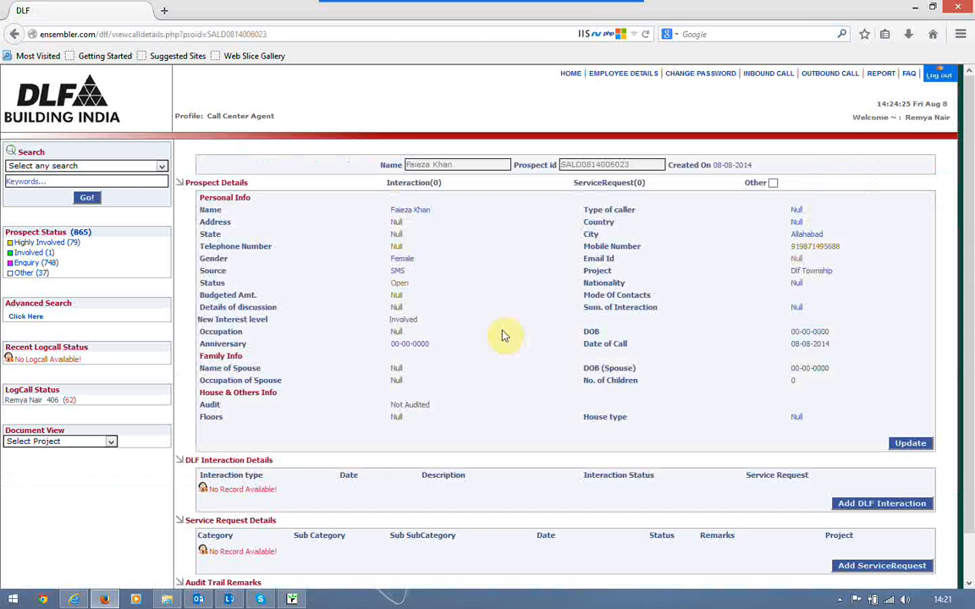
{"action": "scroll", "coordinate": [550, 356], "scroll_direction": "down", "scroll_amount": 1}
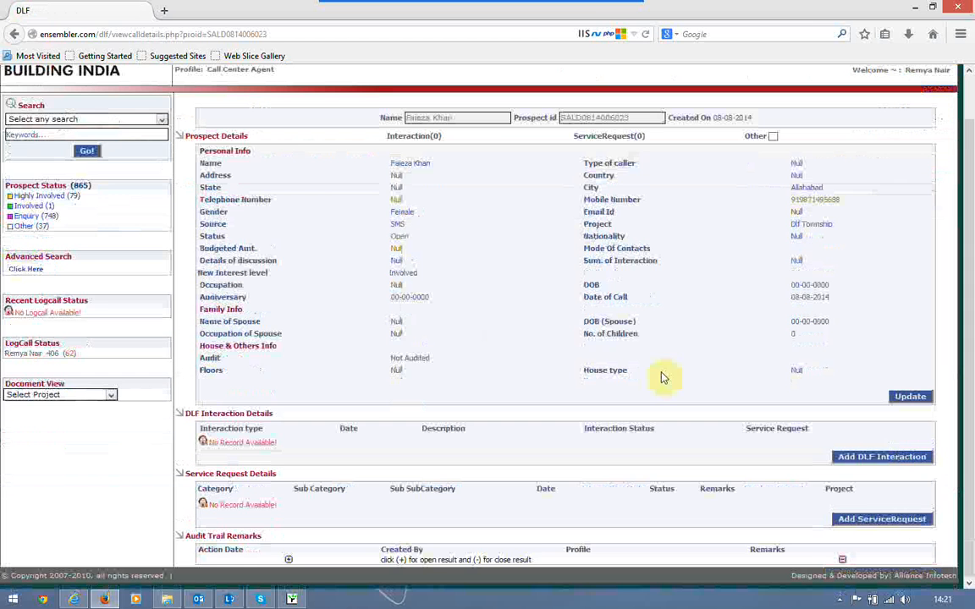
Start a service request categorised General Enquiry Sales Related, Discount offered, Bulk discounts
{"action": "left_click", "coordinate": [898, 519]}
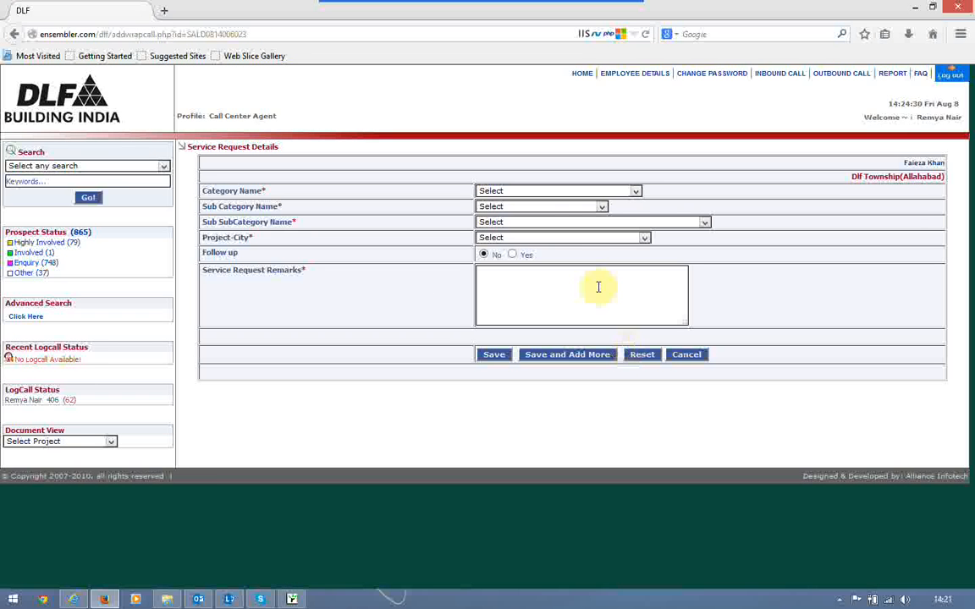
{"action": "left_click", "coordinate": [633, 192]}
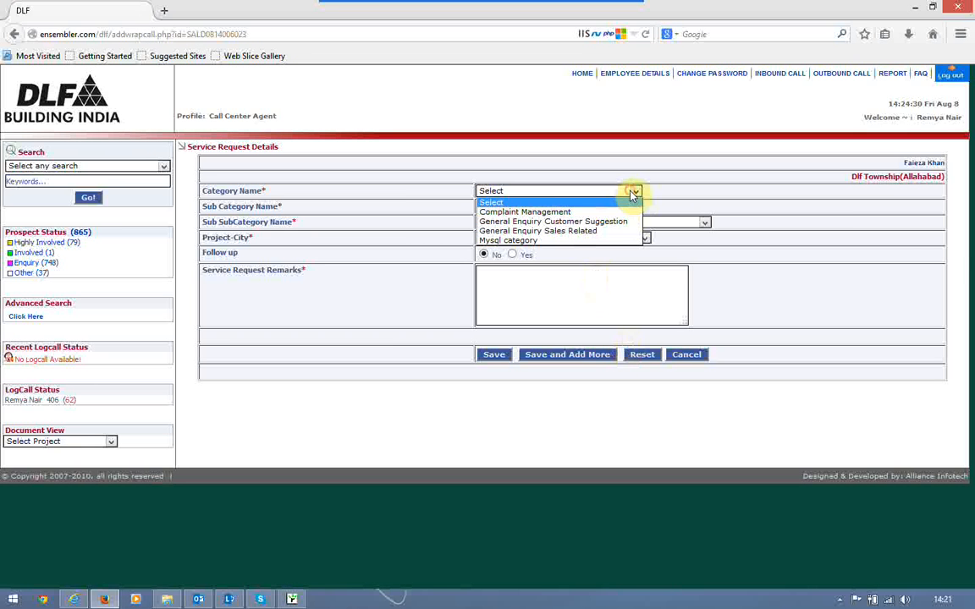
{"action": "left_click", "coordinate": [556, 232]}
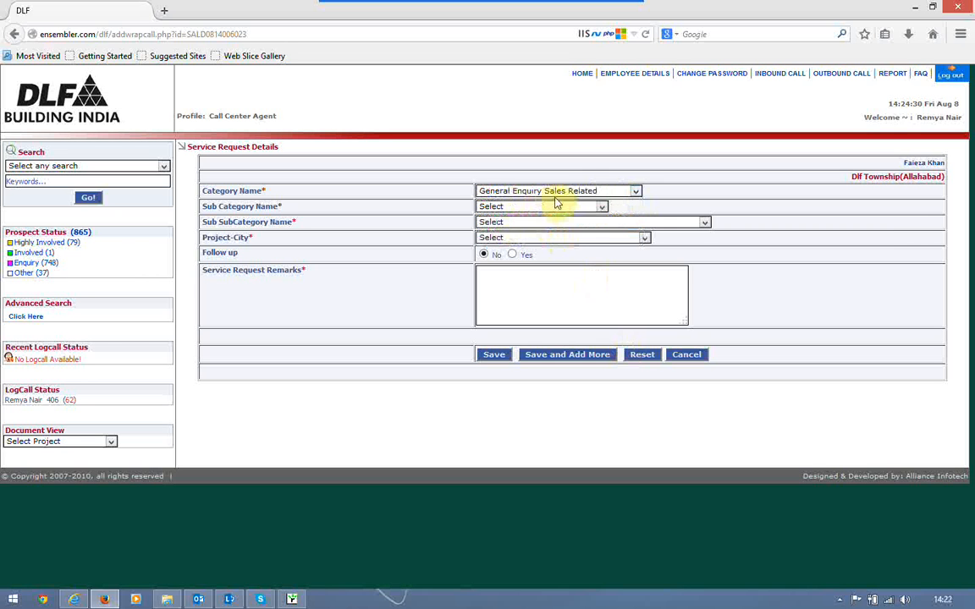
{"action": "left_click", "coordinate": [556, 208]}
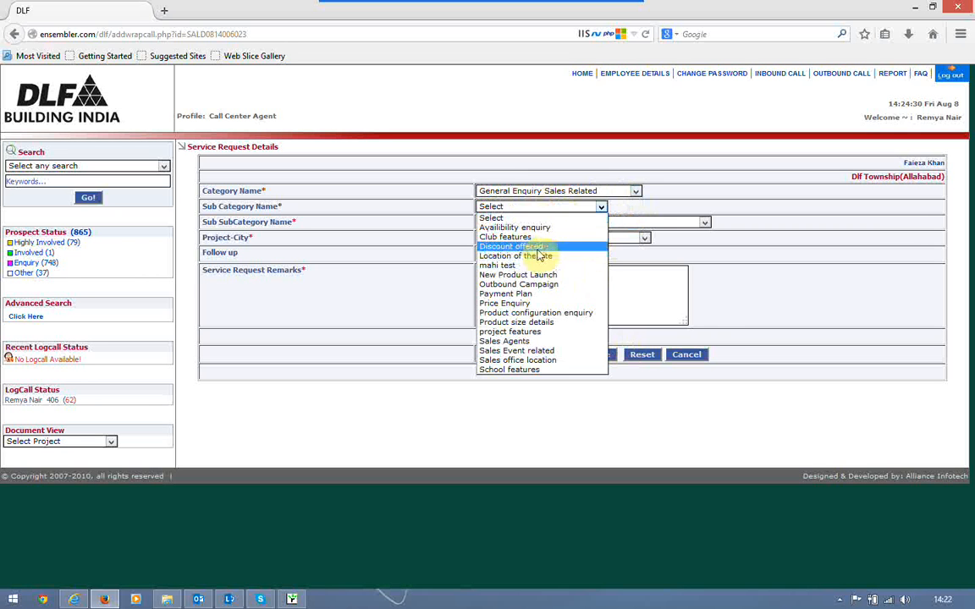
{"action": "left_click", "coordinate": [539, 253]}
{"action": "left_click", "coordinate": [587, 220]}
{"action": "left_click", "coordinate": [587, 220]}
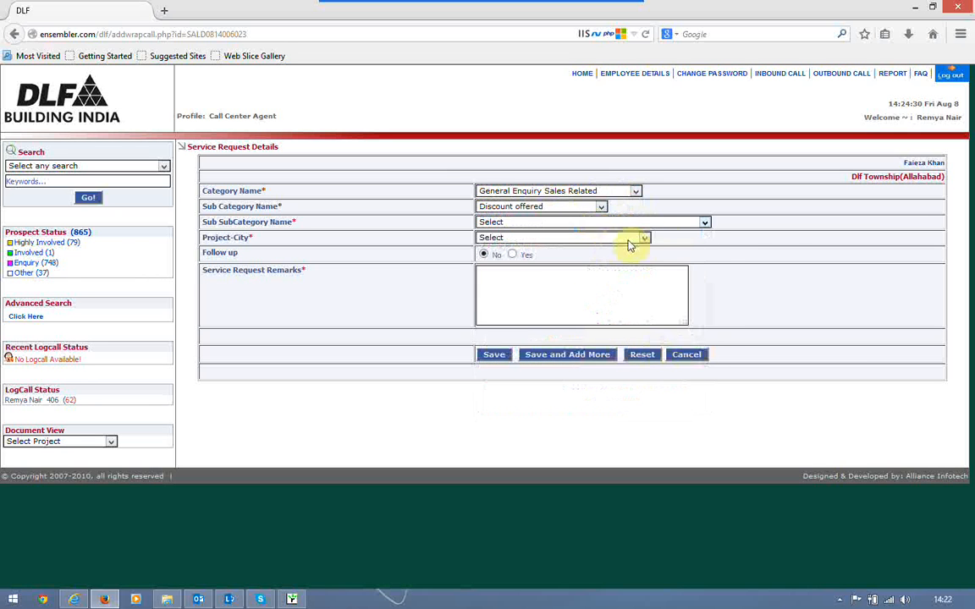
{"action": "left_click", "coordinate": [678, 224]}
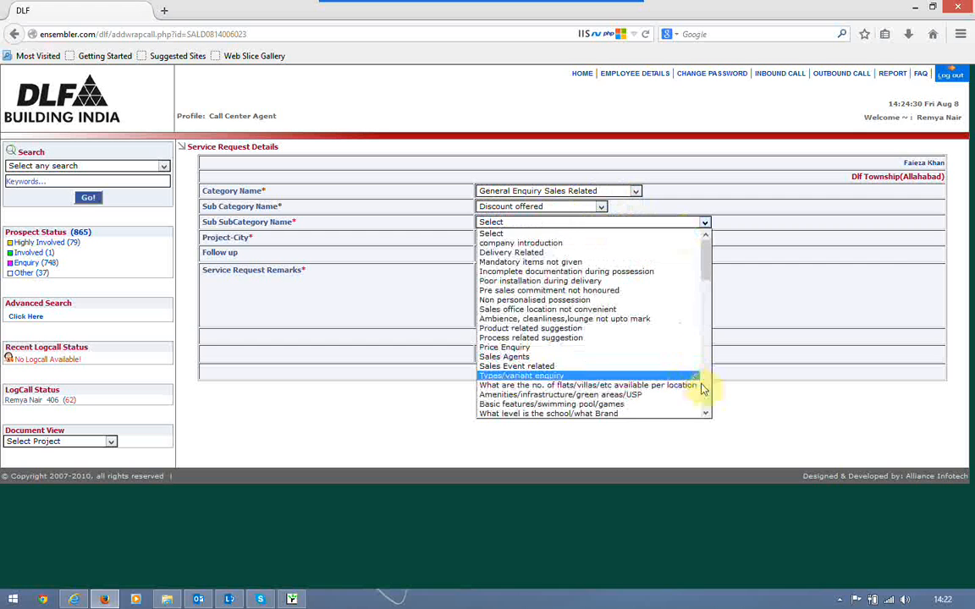
{"action": "scroll", "coordinate": [707, 397], "scroll_direction": "down", "scroll_amount": 6}
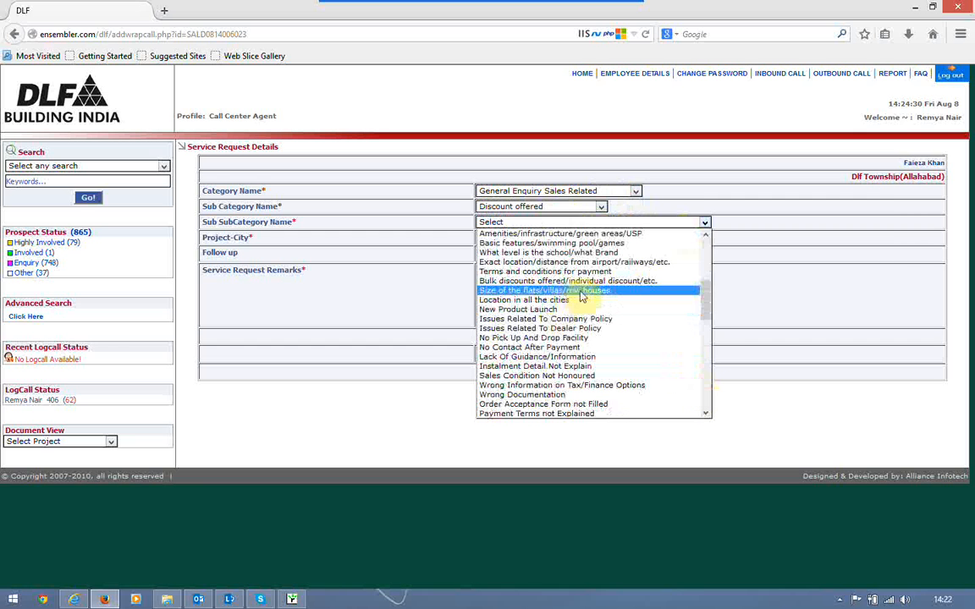
{"action": "left_click", "coordinate": [569, 281]}
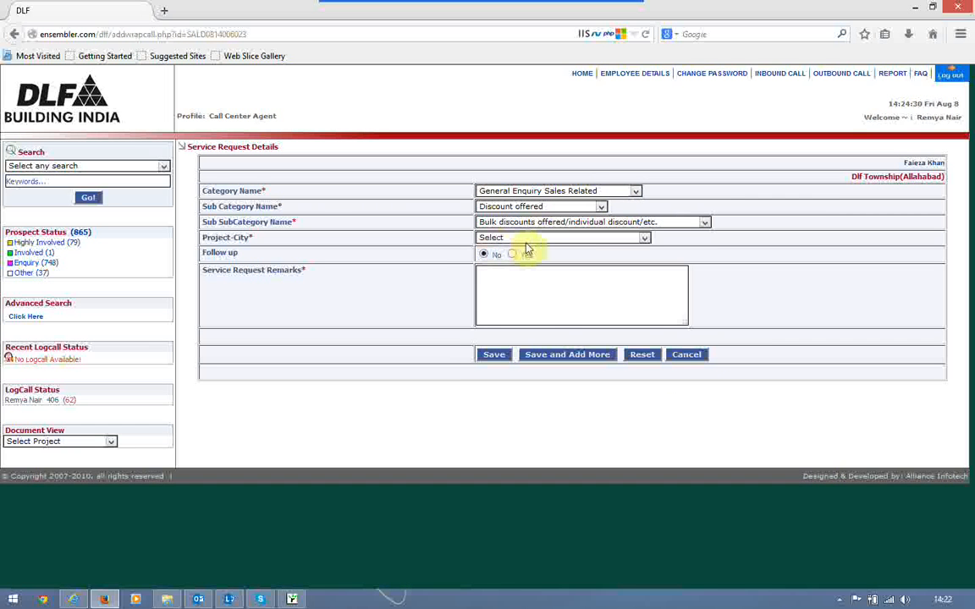
Set project-city Dlf Township-Allahabad, remarks 'Discount request', and save the request
{"action": "left_click", "coordinate": [524, 240]}
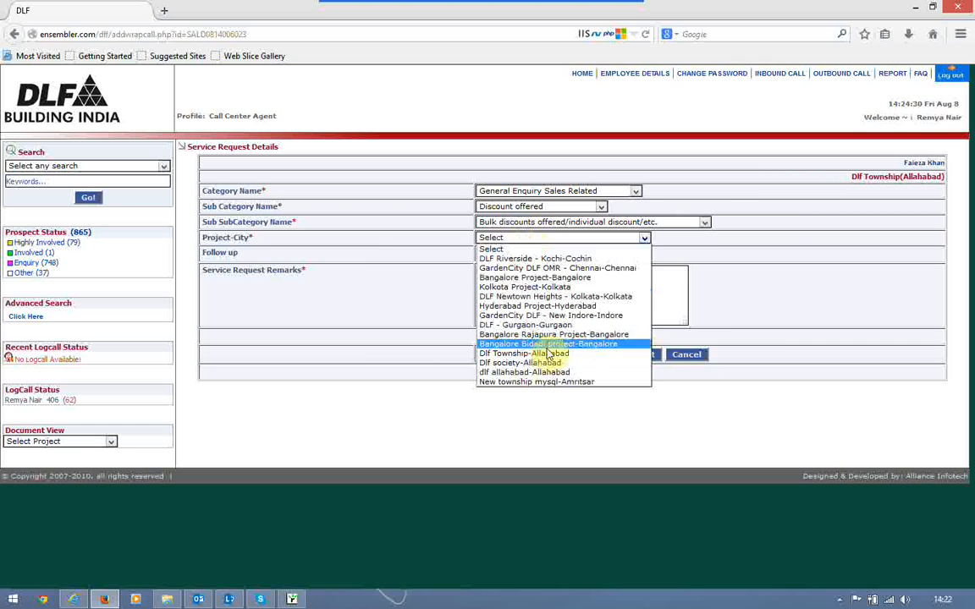
{"action": "left_click", "coordinate": [538, 354]}
{"action": "left_click", "coordinate": [515, 300]}
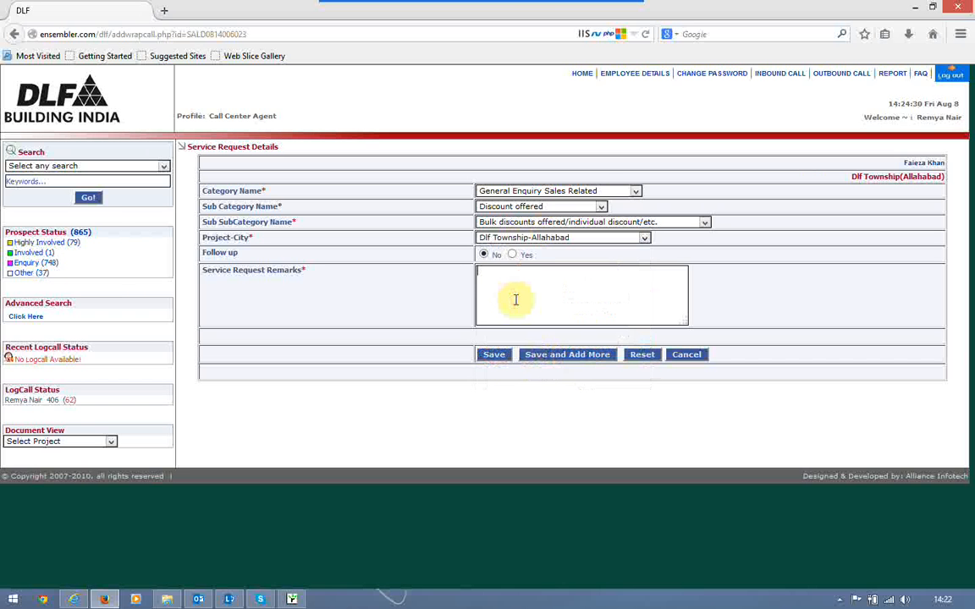
{"action": "type", "text": "Discount request"}
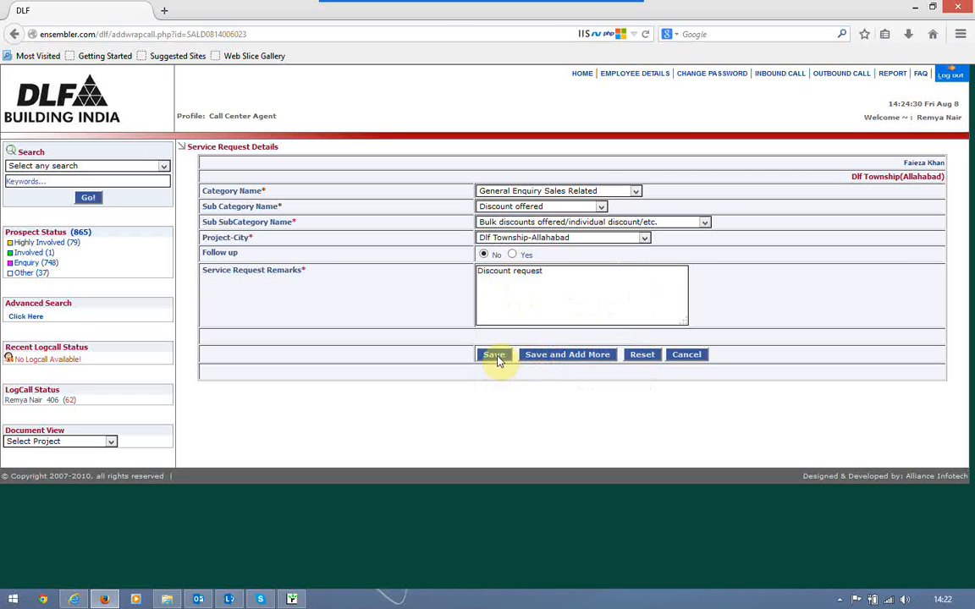
{"action": "left_click", "coordinate": [498, 361]}
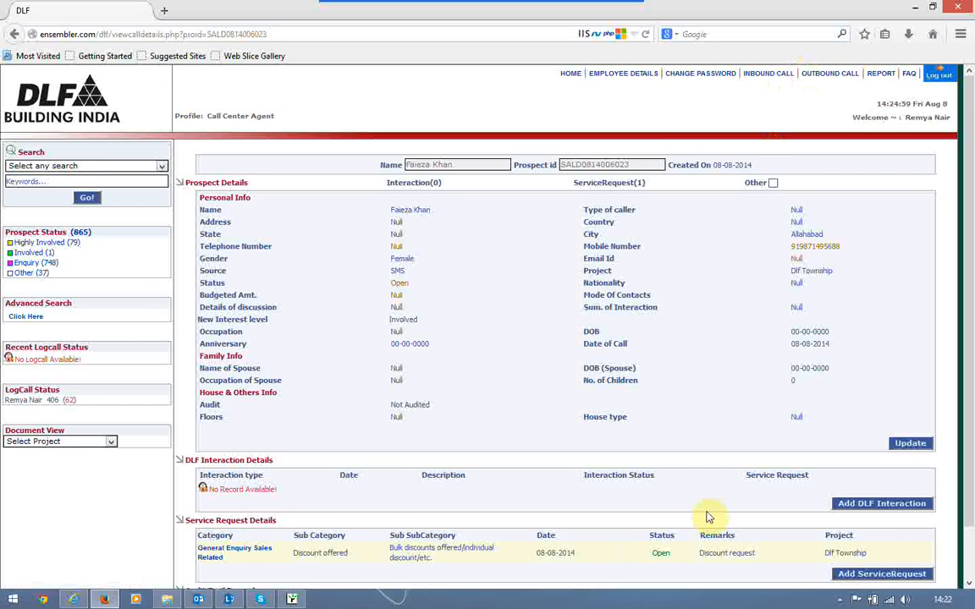
Start another service request: Complaint Management, Attitude, No Contact After Payment
{"action": "scroll", "coordinate": [846, 533], "scroll_direction": "down", "scroll_amount": 1}
{"action": "left_click", "coordinate": [888, 539]}
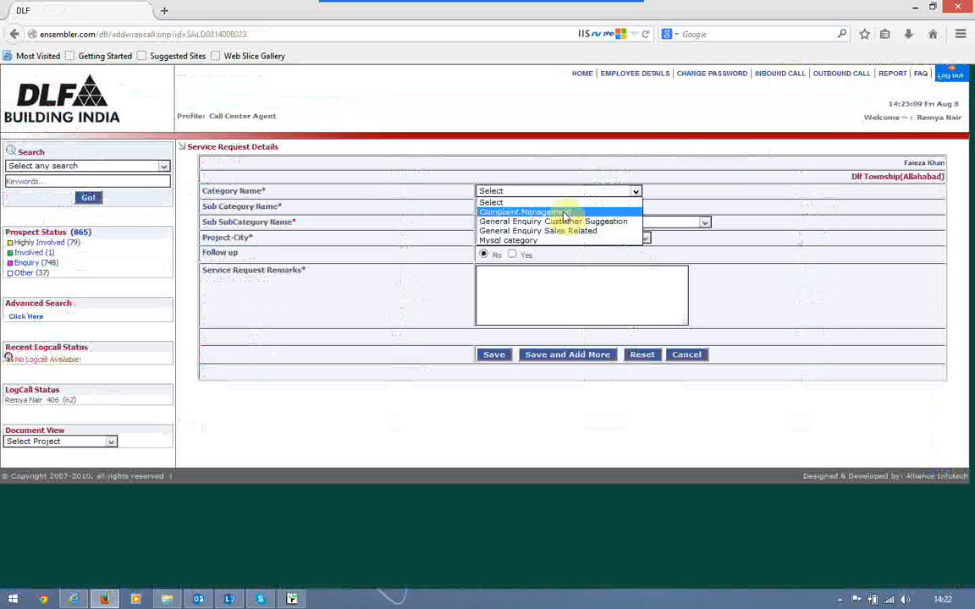
{"action": "left_click", "coordinate": [565, 211]}
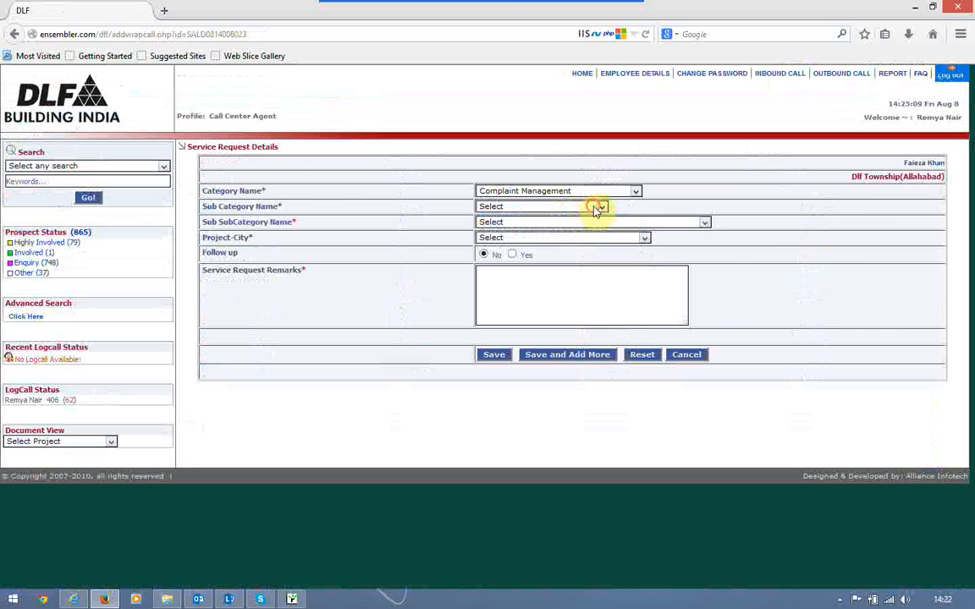
{"action": "left_click", "coordinate": [596, 208]}
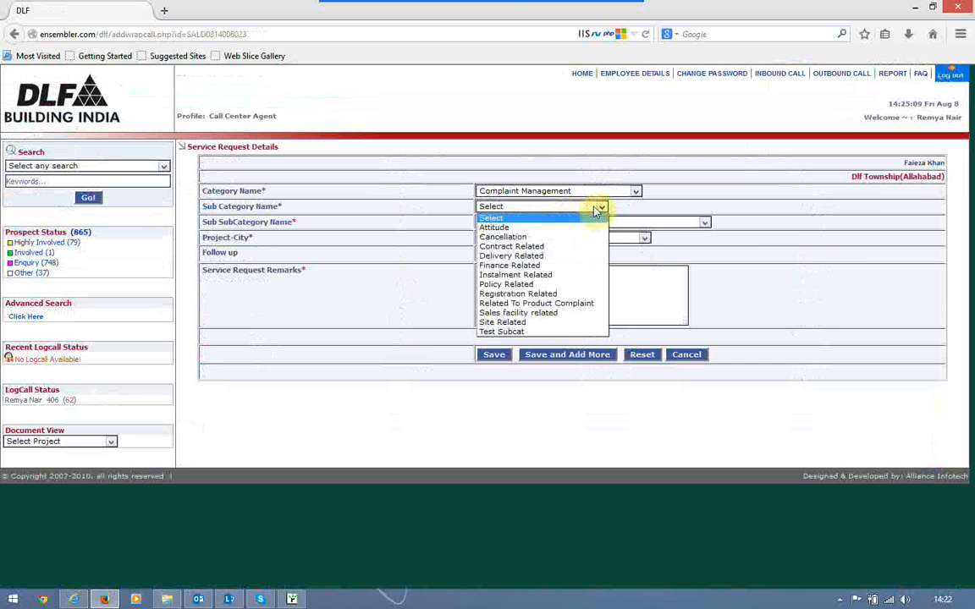
{"action": "left_click", "coordinate": [529, 229]}
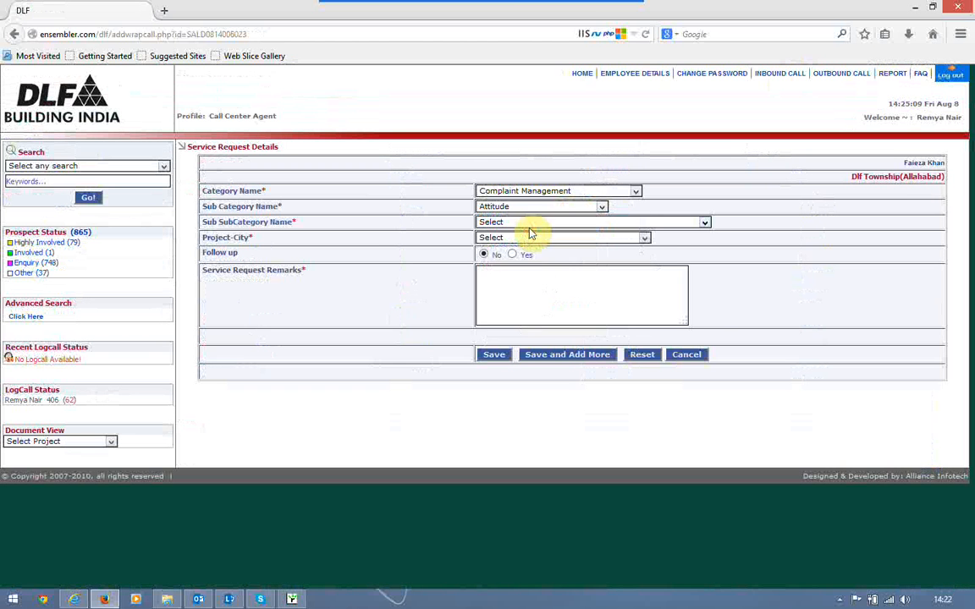
{"action": "left_click", "coordinate": [596, 224]}
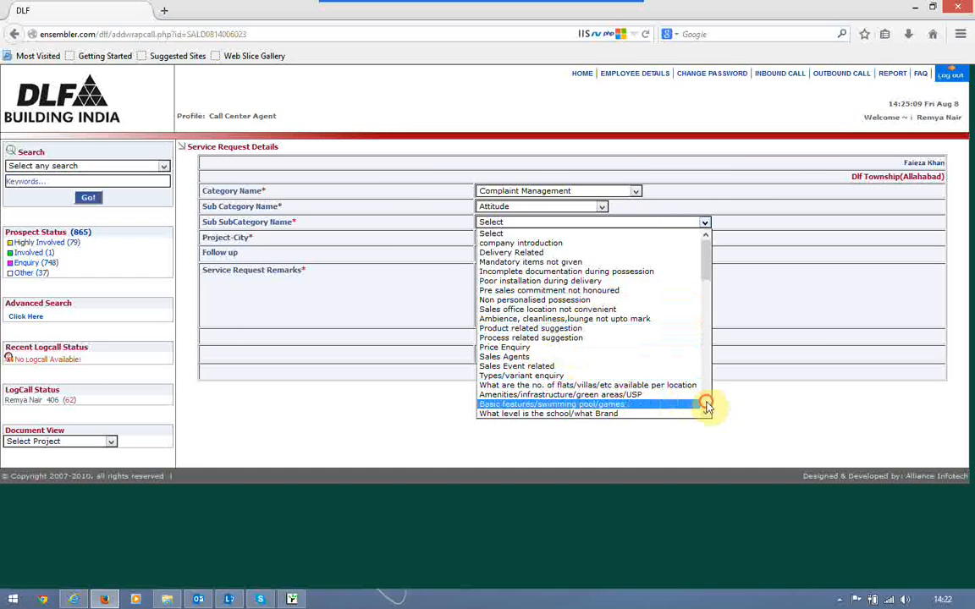
{"action": "scroll", "coordinate": [707, 406], "scroll_direction": "down", "scroll_amount": 6}
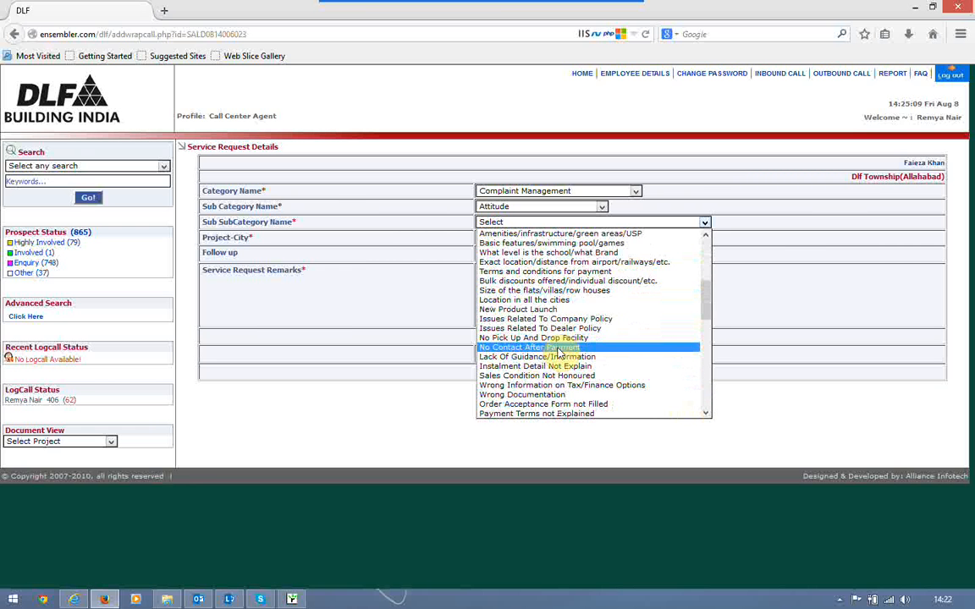
{"action": "left_click", "coordinate": [558, 347]}
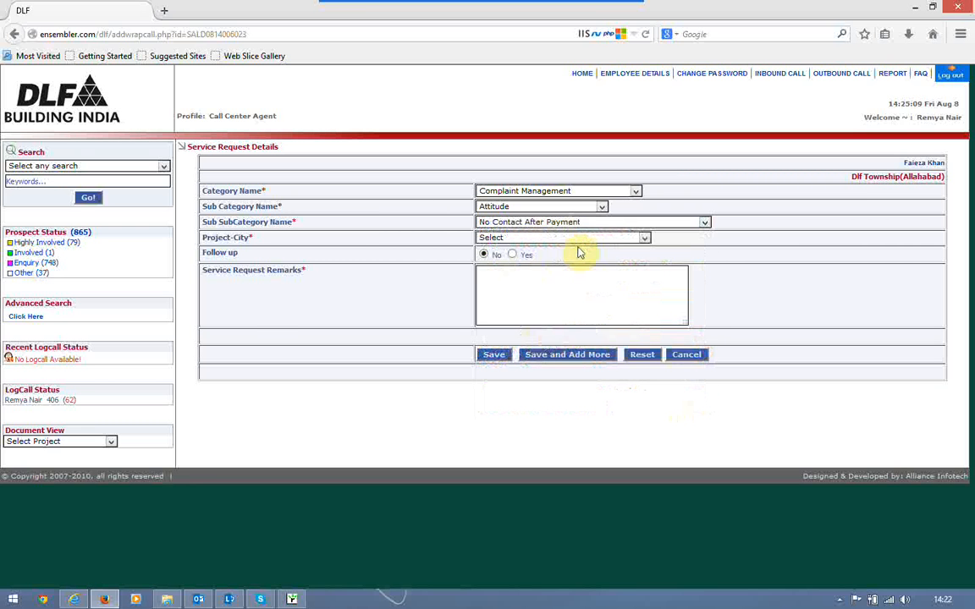
Set project-city Dlf Township-Allahabad, remarks 'Attitude problem', and save the complaint
{"action": "left_click", "coordinate": [590, 239]}
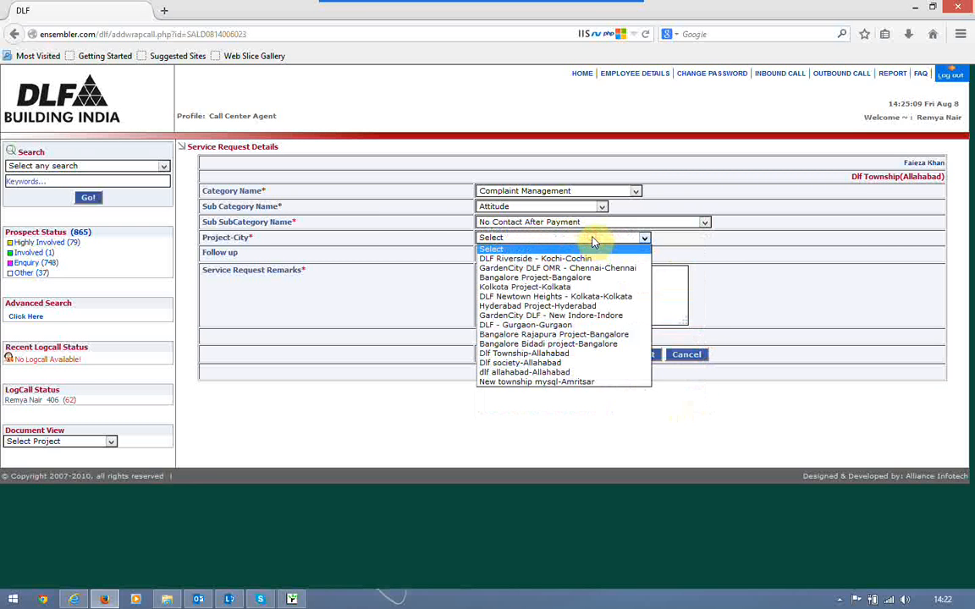
{"action": "left_click", "coordinate": [557, 356]}
{"action": "left_click", "coordinate": [530, 311]}
{"action": "type", "text": "Attitude prob"}
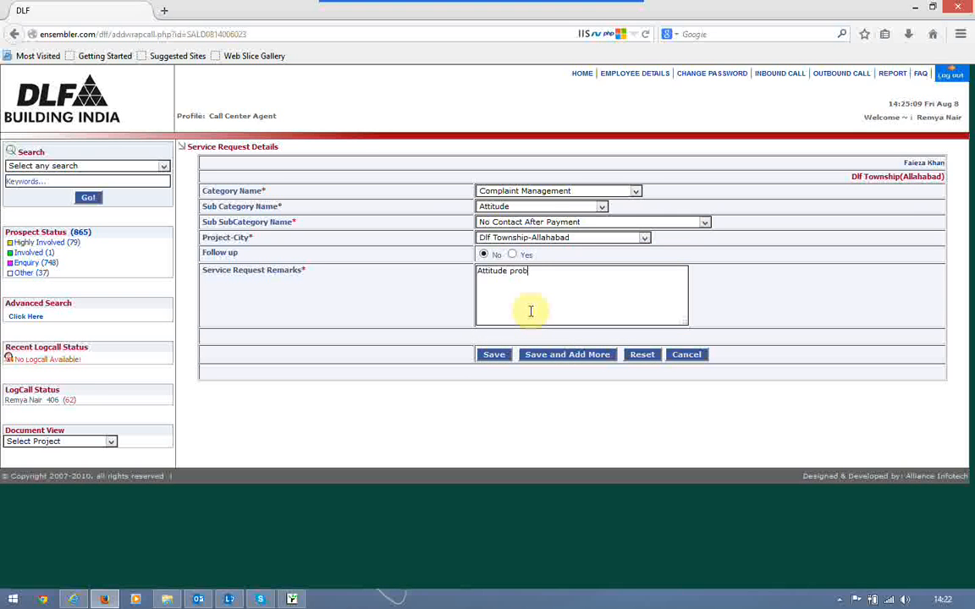
{"action": "type", "text": "lem"}
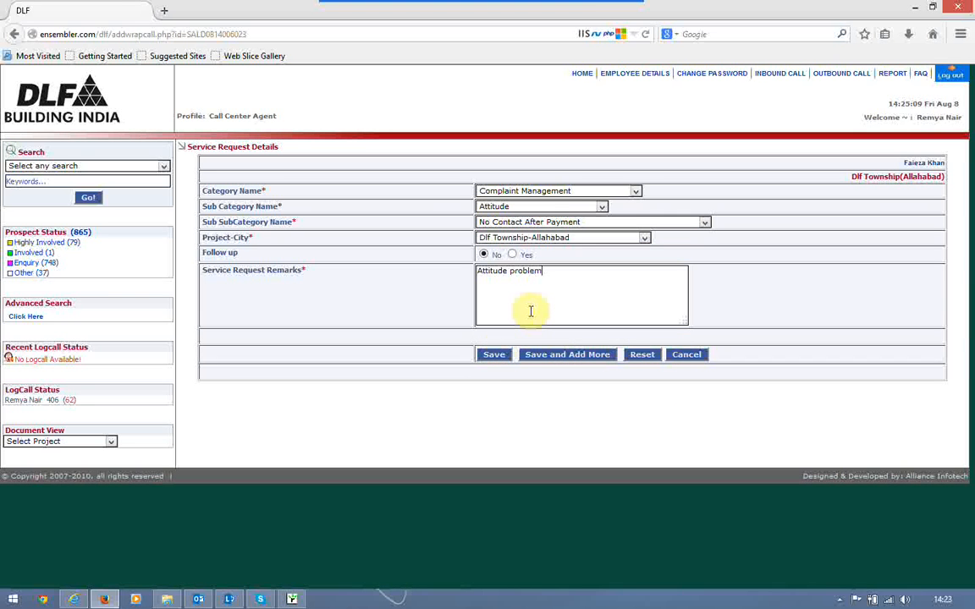
{"action": "left_click", "coordinate": [498, 361]}
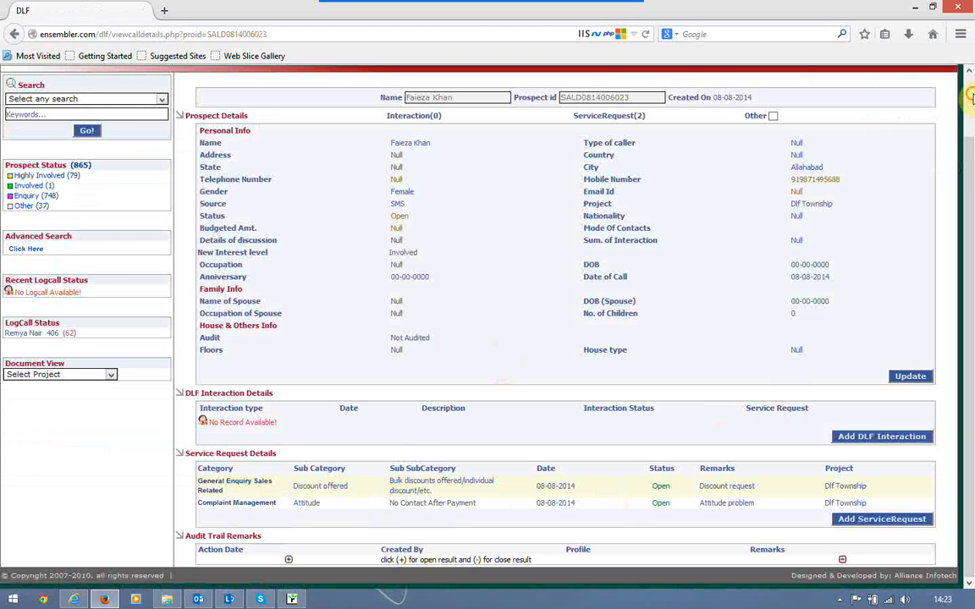
Log out of the agent account and submit the Sales Head sign-in
{"action": "scroll", "coordinate": [969, 97], "scroll_direction": "up", "scroll_amount": 2}
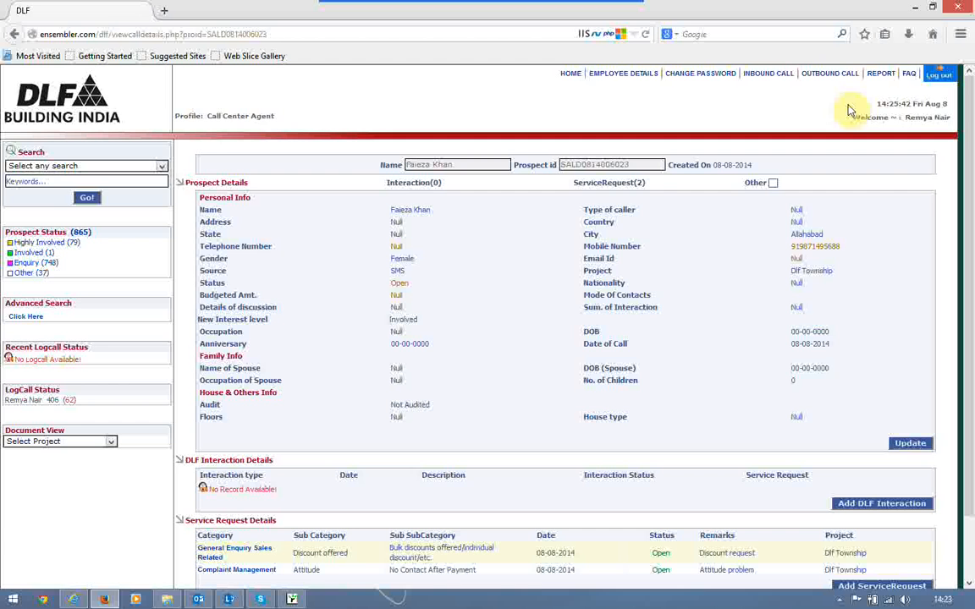
{"action": "left_click", "coordinate": [945, 77]}
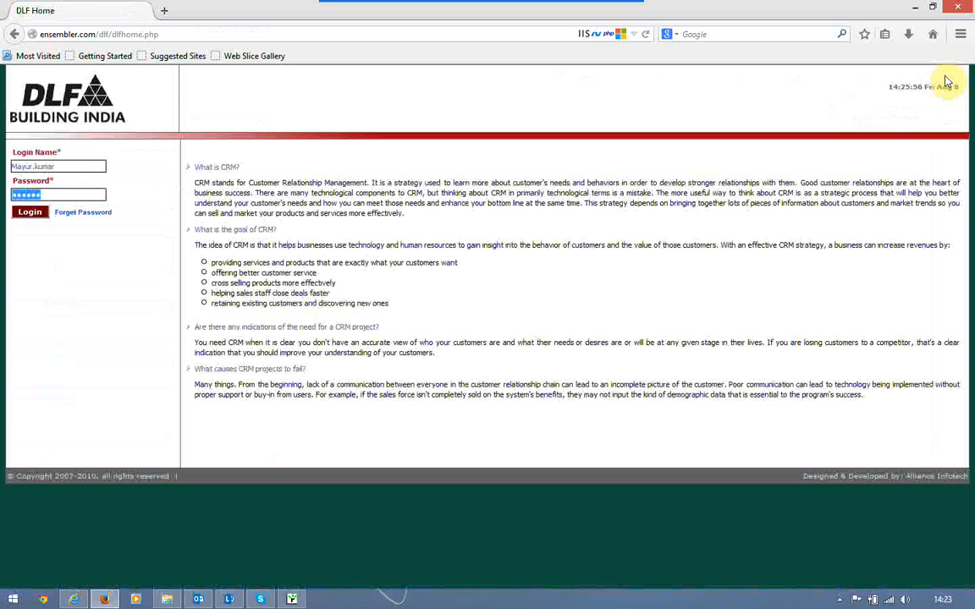
{"action": "key", "text": "Return"}
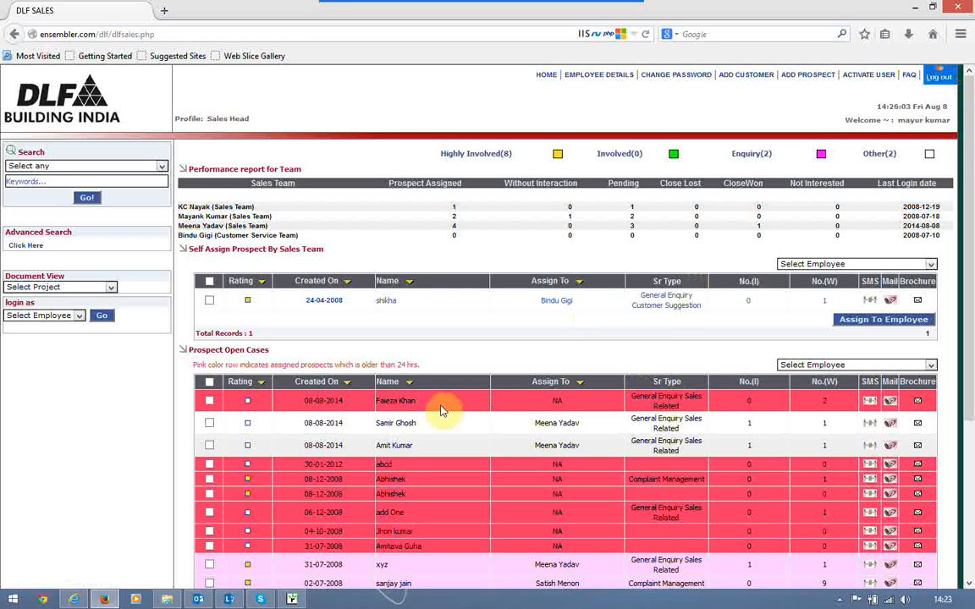
Assign the newest open prospect to a Sales Team employee, then log out
{"action": "left_click", "coordinate": [210, 402]}
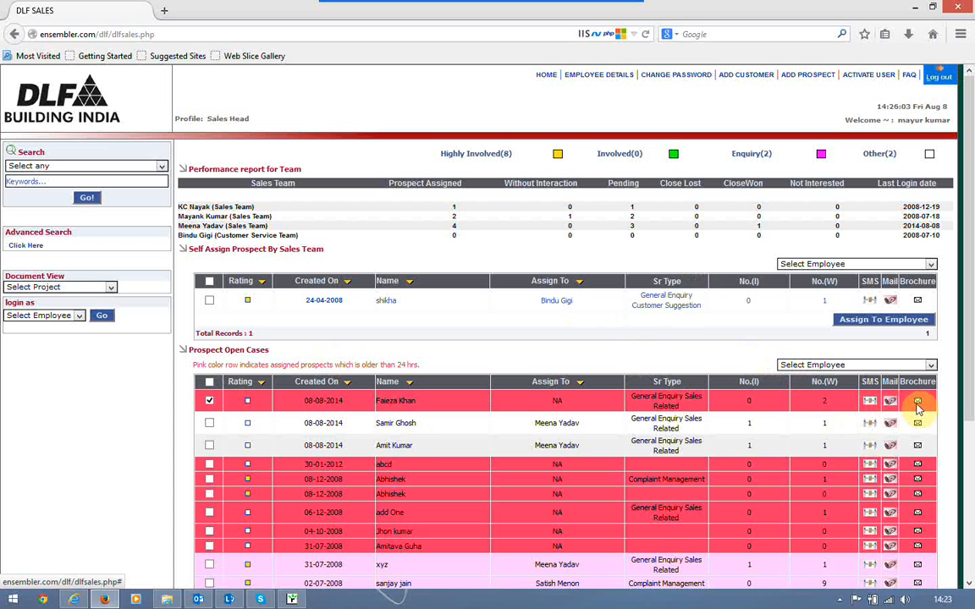
{"action": "left_click", "coordinate": [829, 366]}
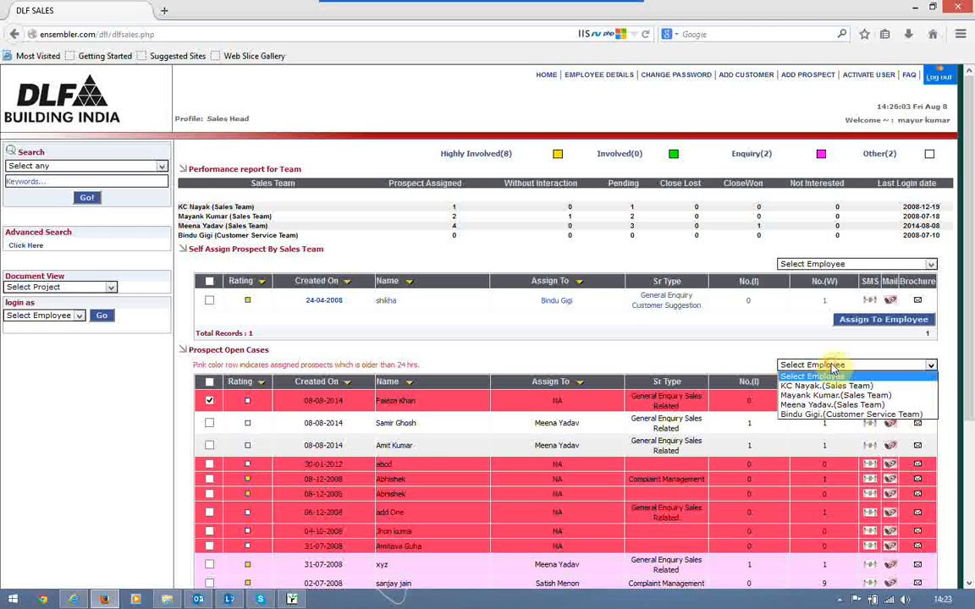
{"action": "left_click", "coordinate": [813, 406]}
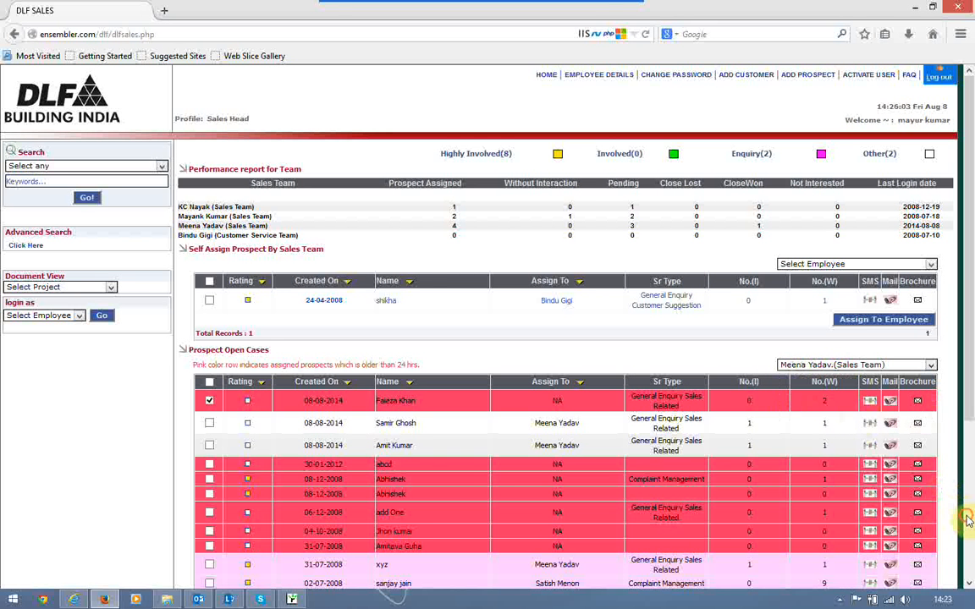
{"action": "scroll", "coordinate": [968, 520], "scroll_direction": "down", "scroll_amount": 5}
{"action": "left_click", "coordinate": [866, 545]}
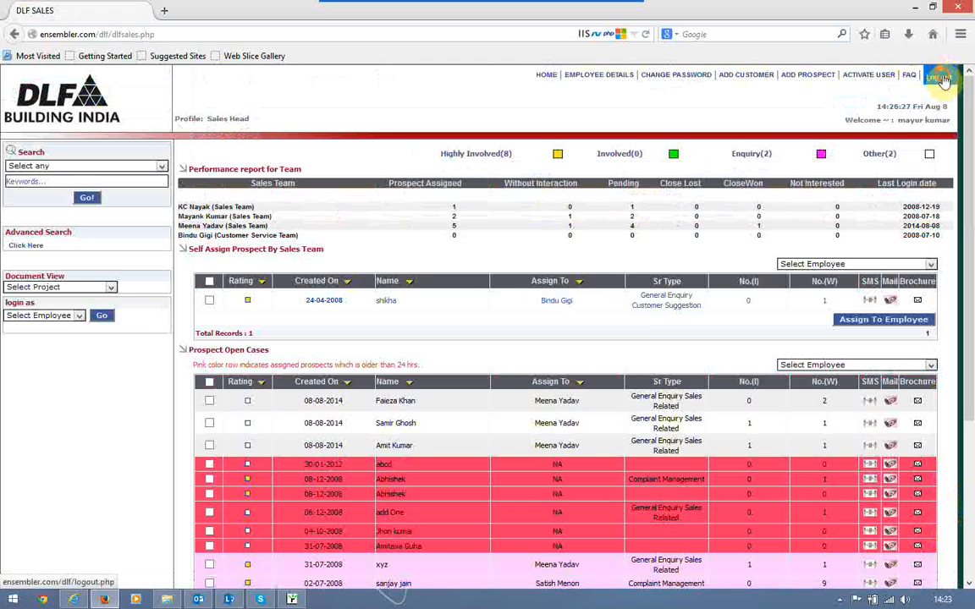
{"action": "left_click", "coordinate": [942, 78]}
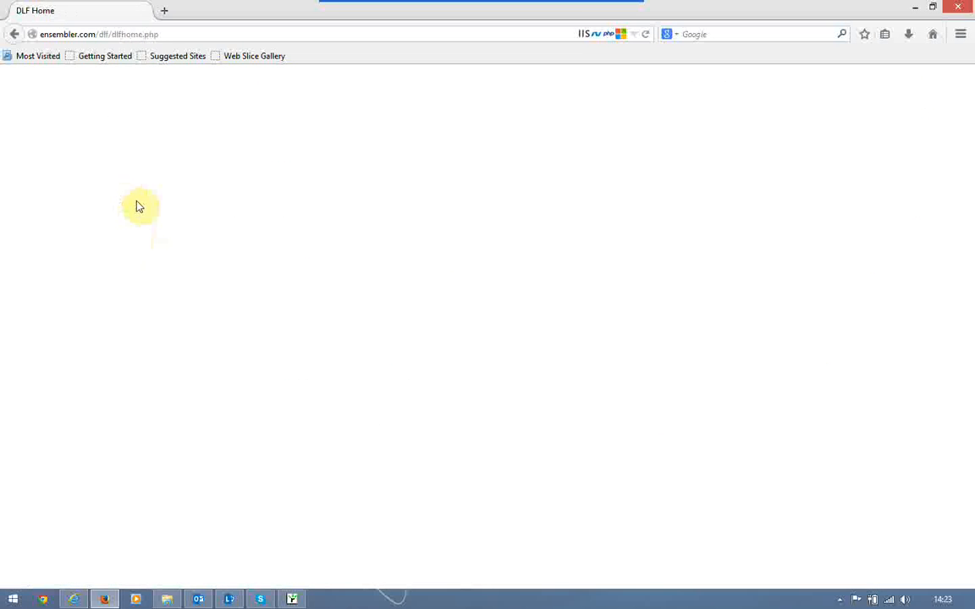
Sign in as the sales team member, open the top prospect and start a DLF interaction
{"action": "key", "text": "Return"}
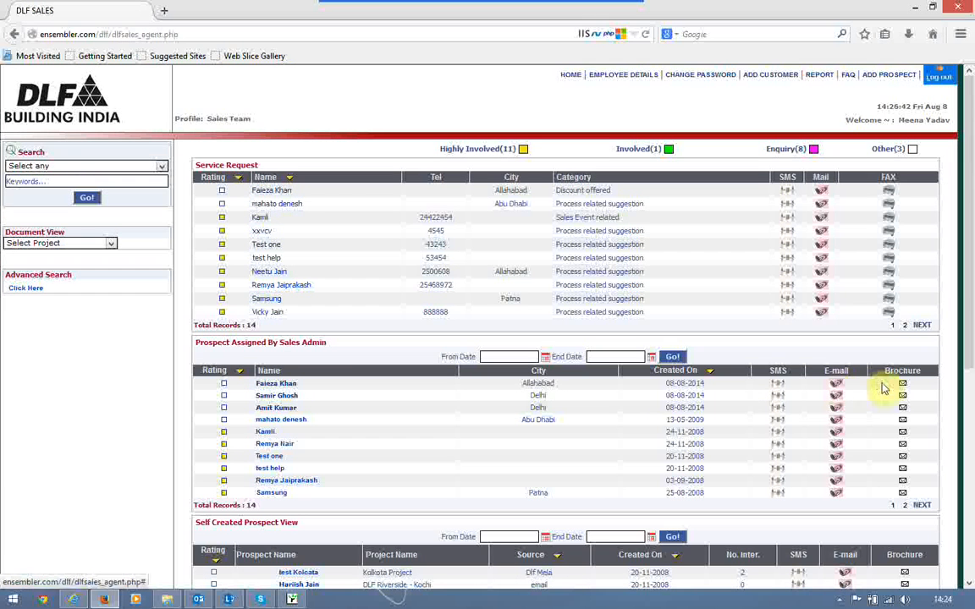
{"action": "left_click", "coordinate": [273, 191]}
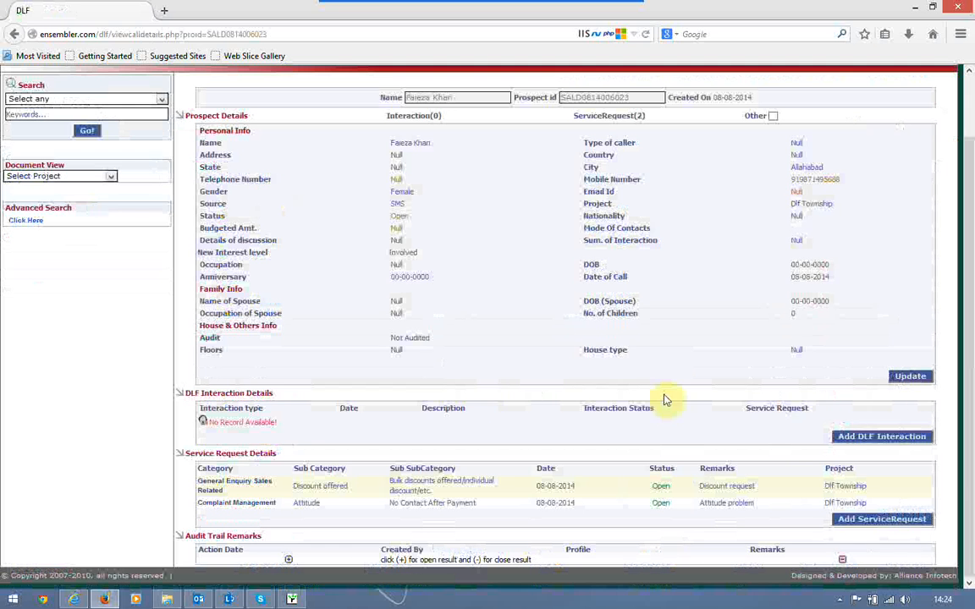
{"action": "left_click", "coordinate": [872, 437]}
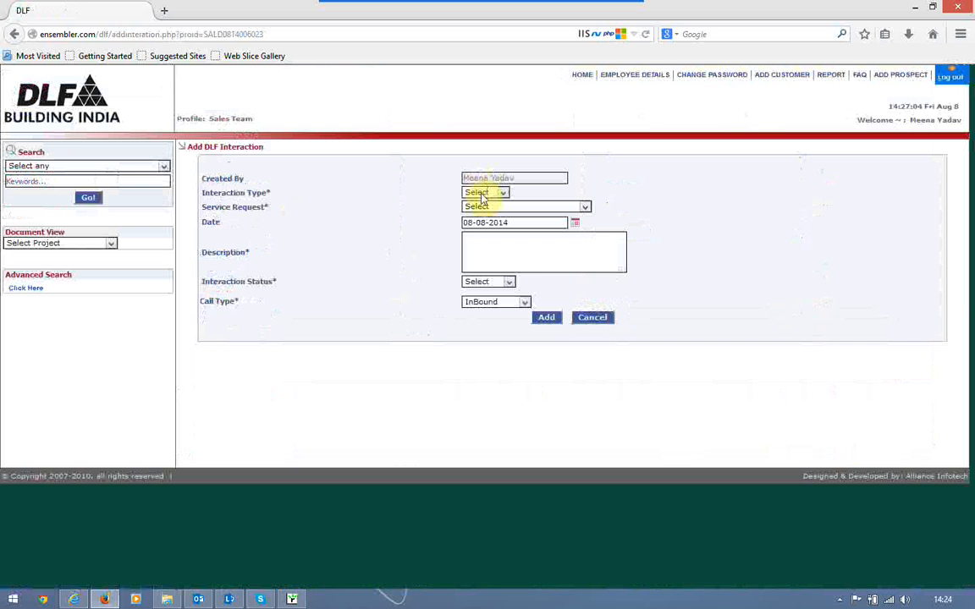
Log a Resolved Email interaction 'Discount requested' on the Discount offered request, with remarks 'Sent discount mail'
{"action": "left_click", "coordinate": [484, 196]}
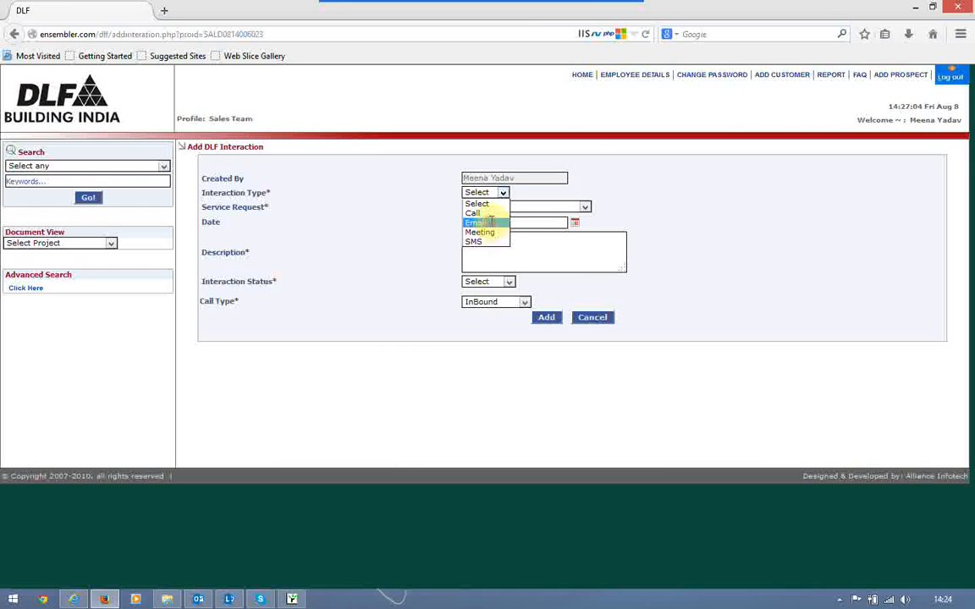
{"action": "left_click", "coordinate": [491, 221]}
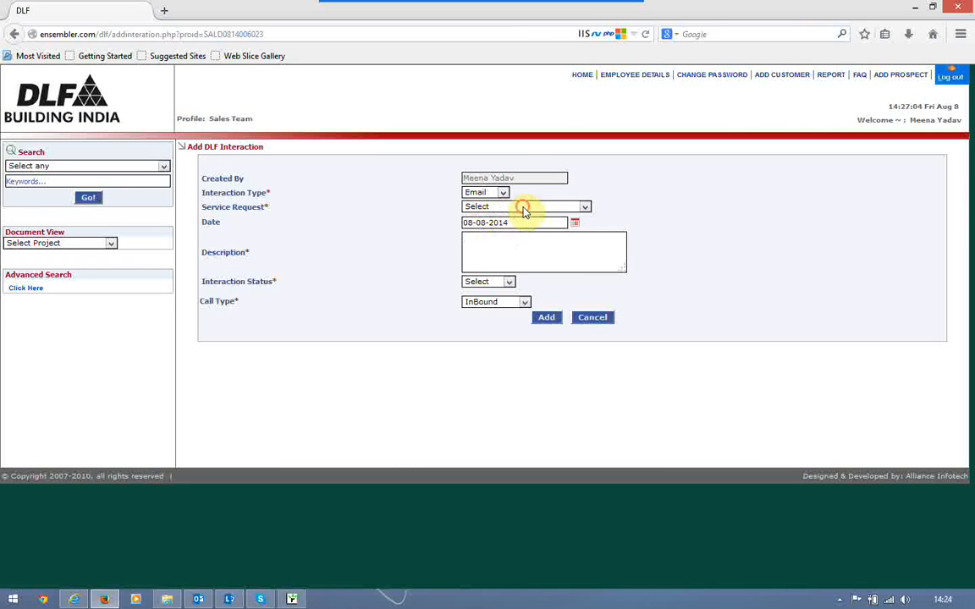
{"action": "left_click", "coordinate": [524, 209]}
{"action": "left_click", "coordinate": [505, 226]}
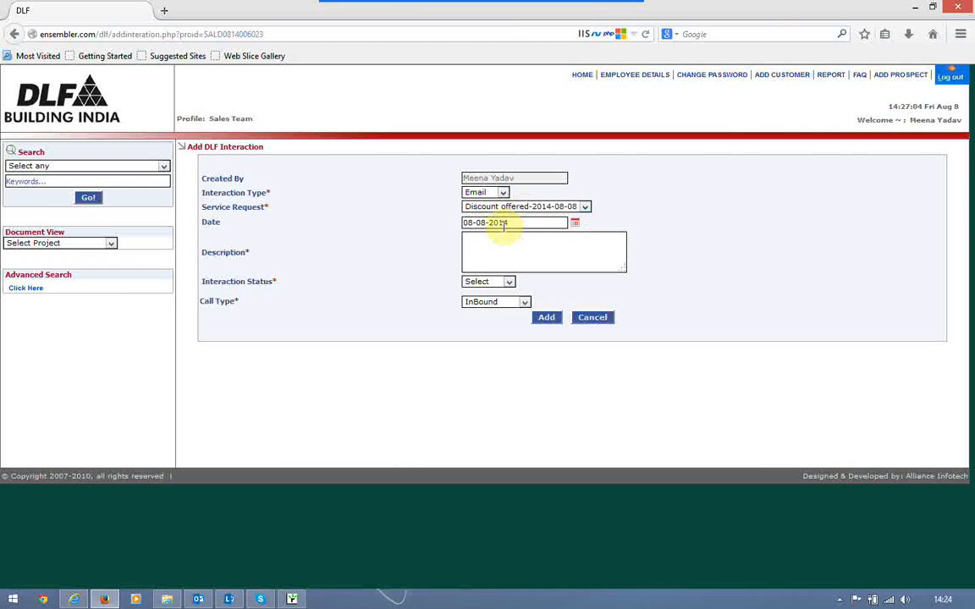
{"action": "left_click", "coordinate": [509, 246]}
{"action": "type", "text": "Disc"}
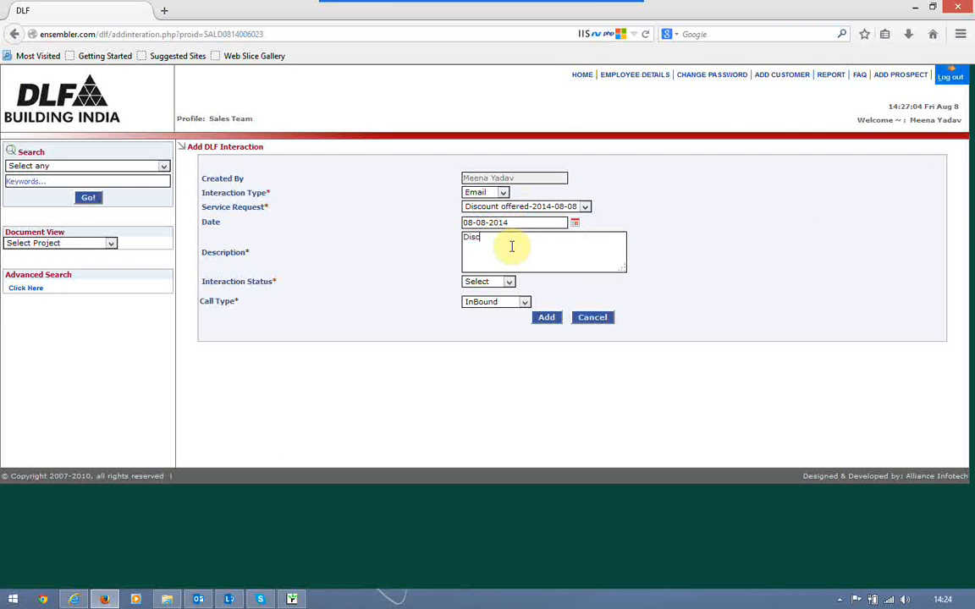
{"action": "type", "text": "ount requested"}
{"action": "left_click", "coordinate": [505, 282]}
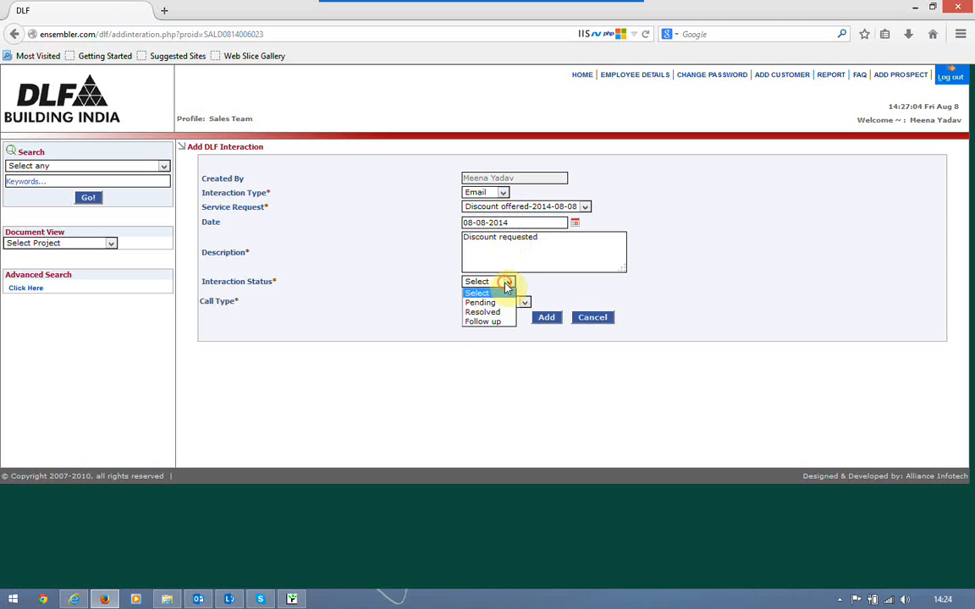
{"action": "left_click", "coordinate": [486, 312]}
{"action": "left_click", "coordinate": [487, 314]}
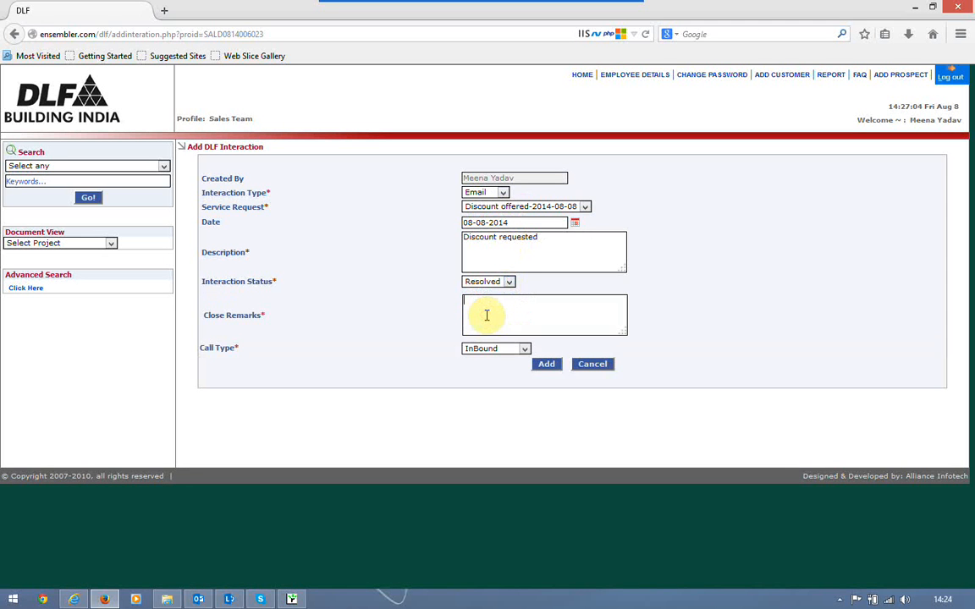
{"action": "type", "text": "Sent discount mail"}
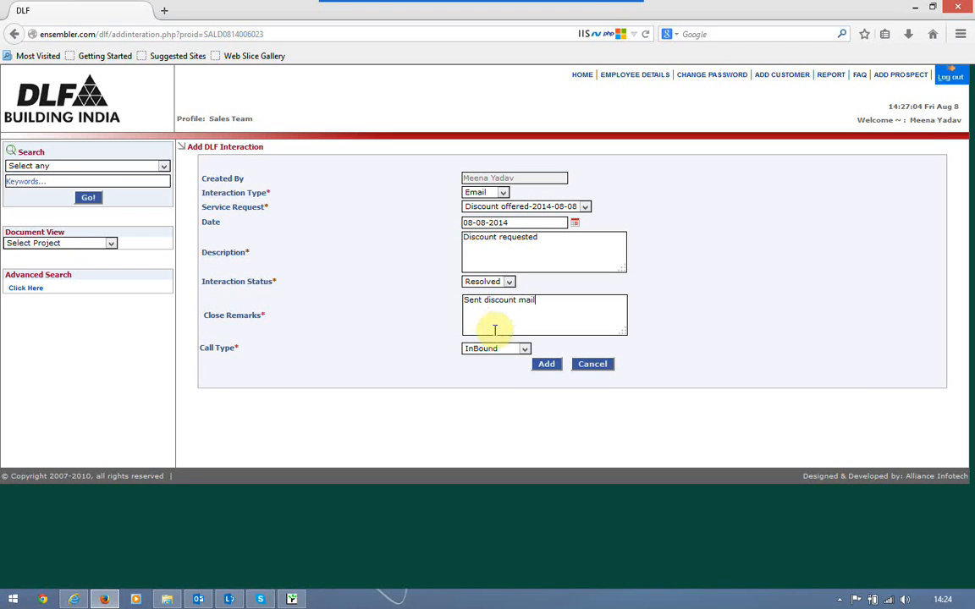
{"action": "left_click", "coordinate": [547, 363]}
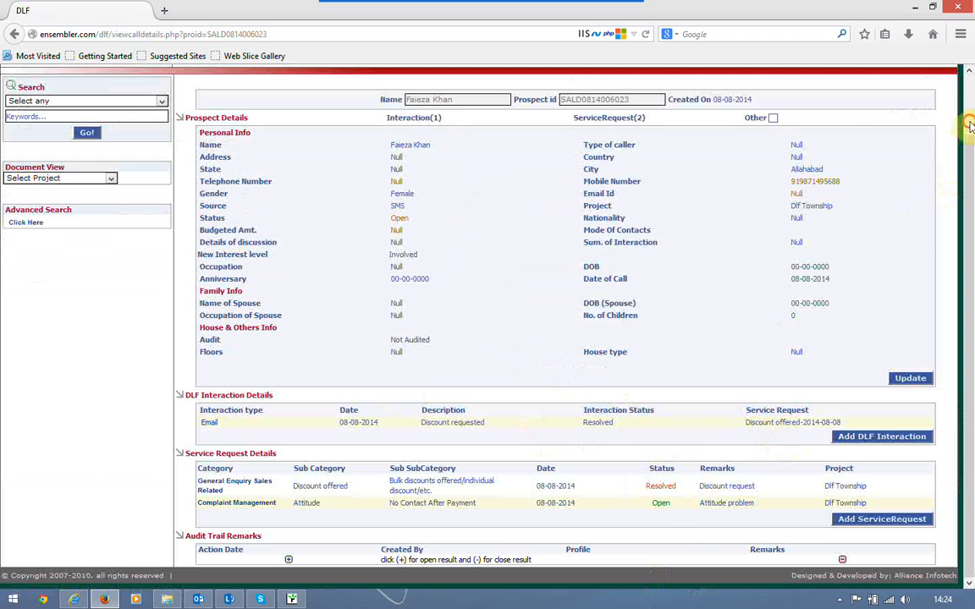
Log out of the sales team account and sign in as Customer Service Head with the saved login
{"action": "scroll", "coordinate": [970, 125], "scroll_direction": "up", "scroll_amount": 2}
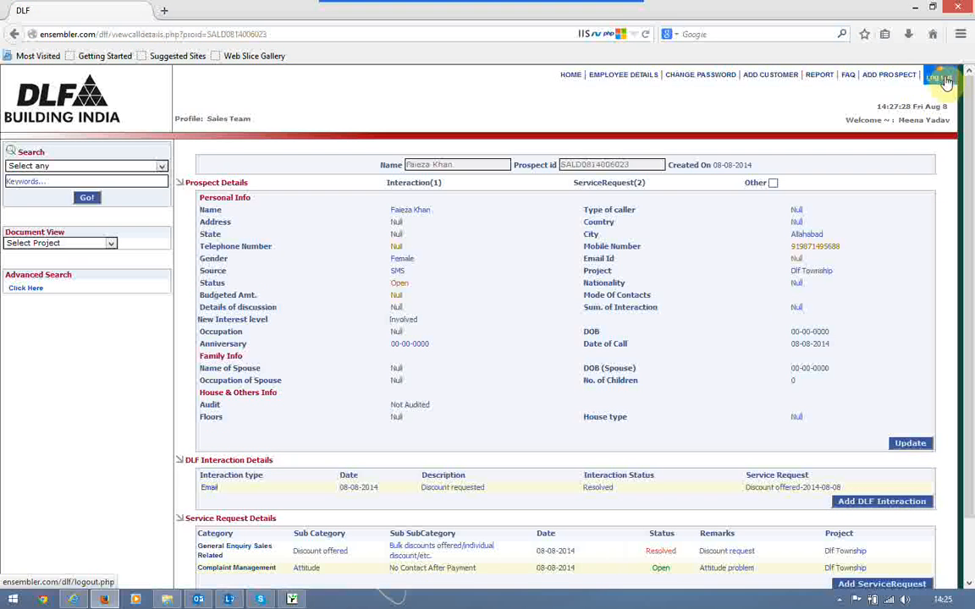
{"action": "left_click", "coordinate": [945, 81]}
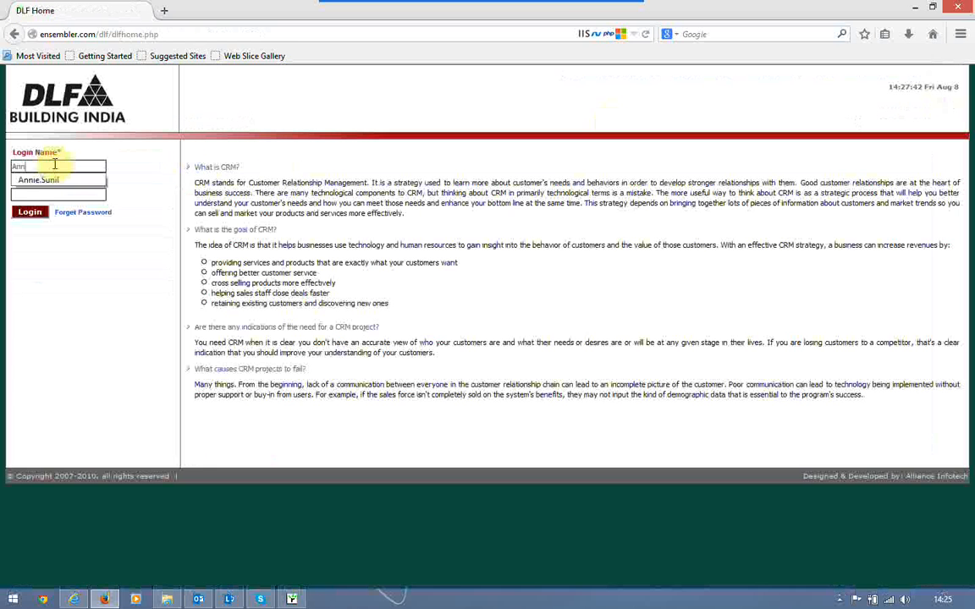
{"action": "key", "text": "Down"}
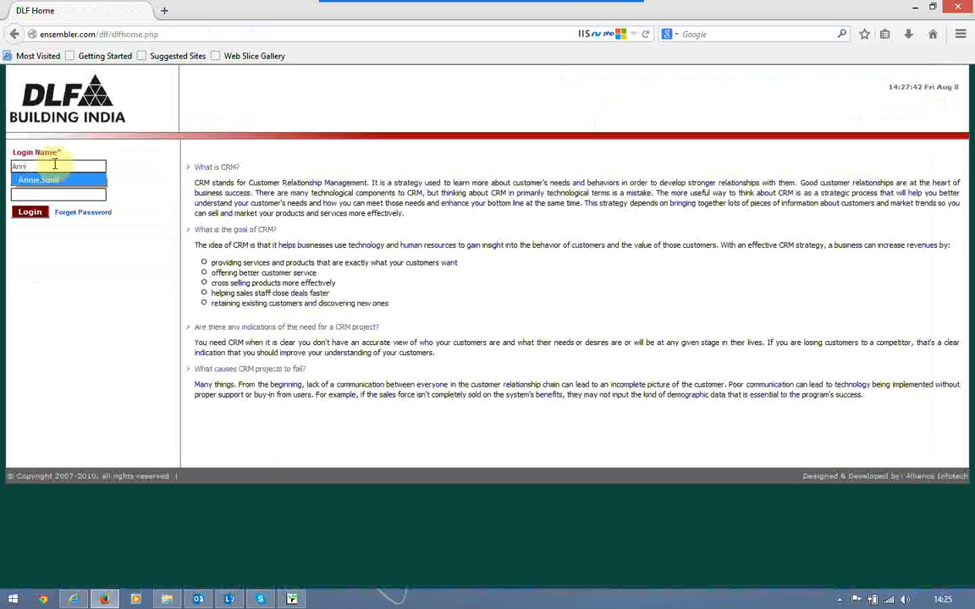
{"action": "key", "text": "Tab"}
{"action": "key", "text": "Return"}
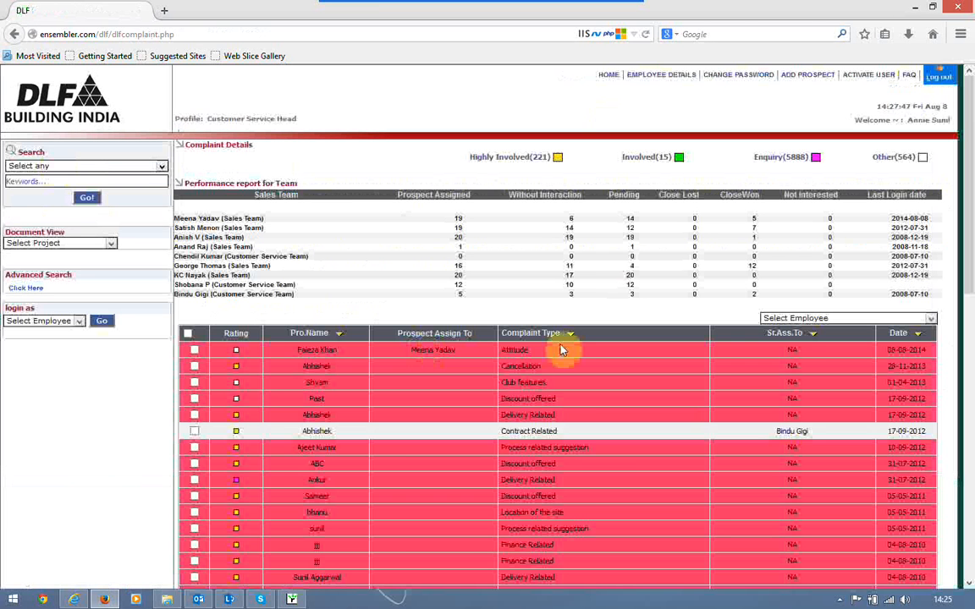
Assign the top Attitude complaint to the Customer Service Team employee
{"action": "left_click", "coordinate": [561, 349]}
{"action": "left_click", "coordinate": [810, 318]}
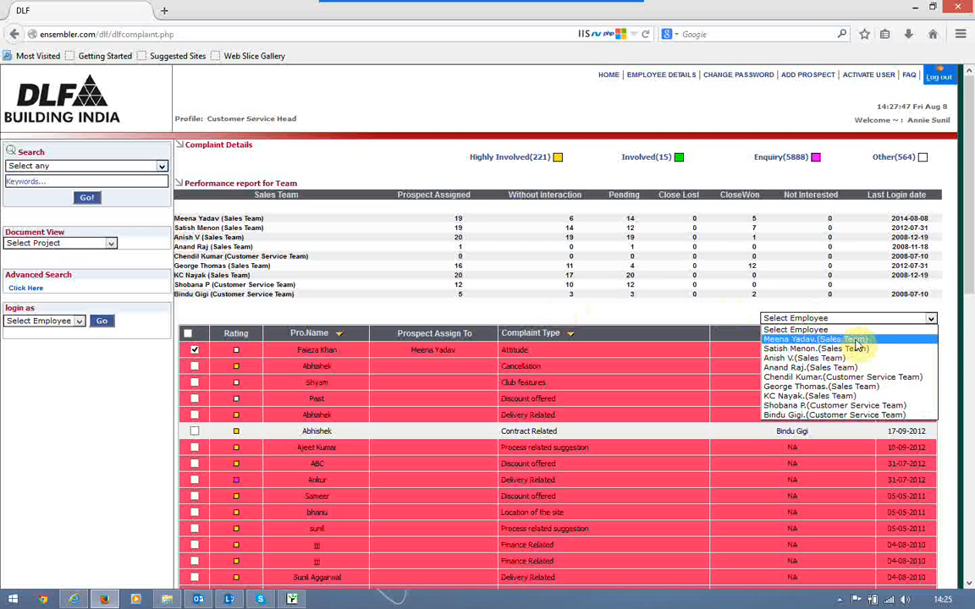
{"action": "left_click", "coordinate": [846, 415]}
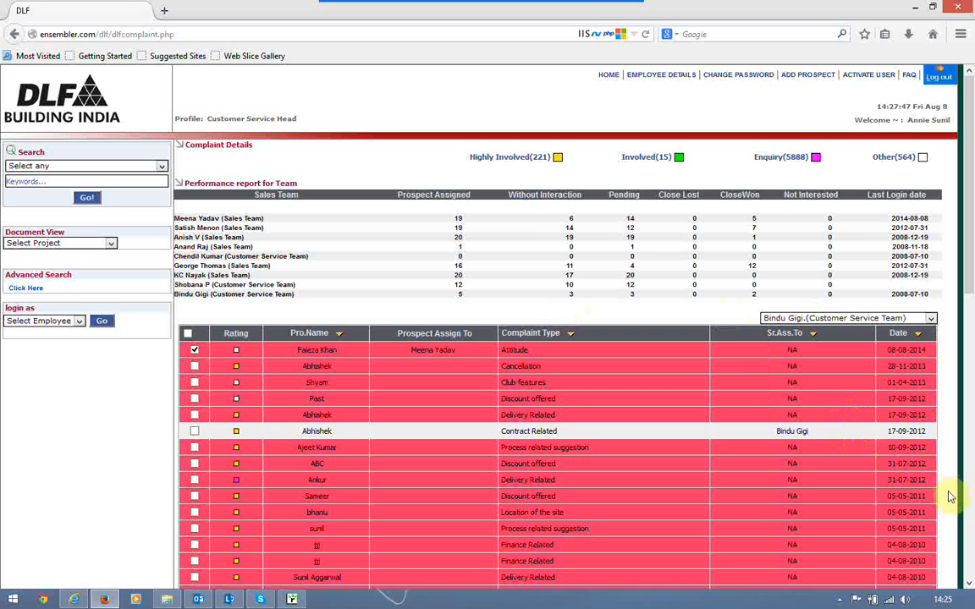
{"action": "left_click", "coordinate": [971, 508]}
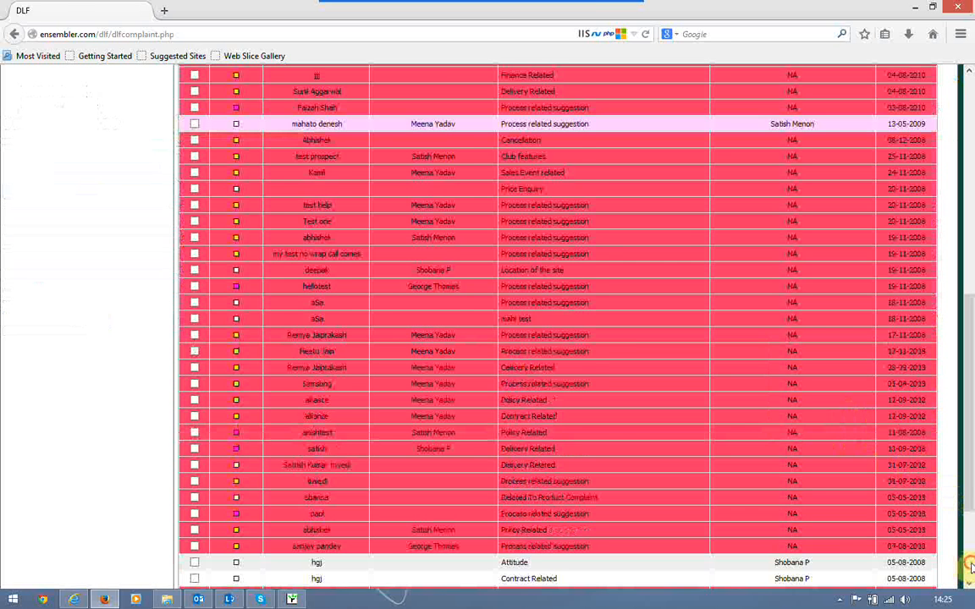
{"action": "left_click", "coordinate": [968, 565]}
{"action": "left_click", "coordinate": [905, 533]}
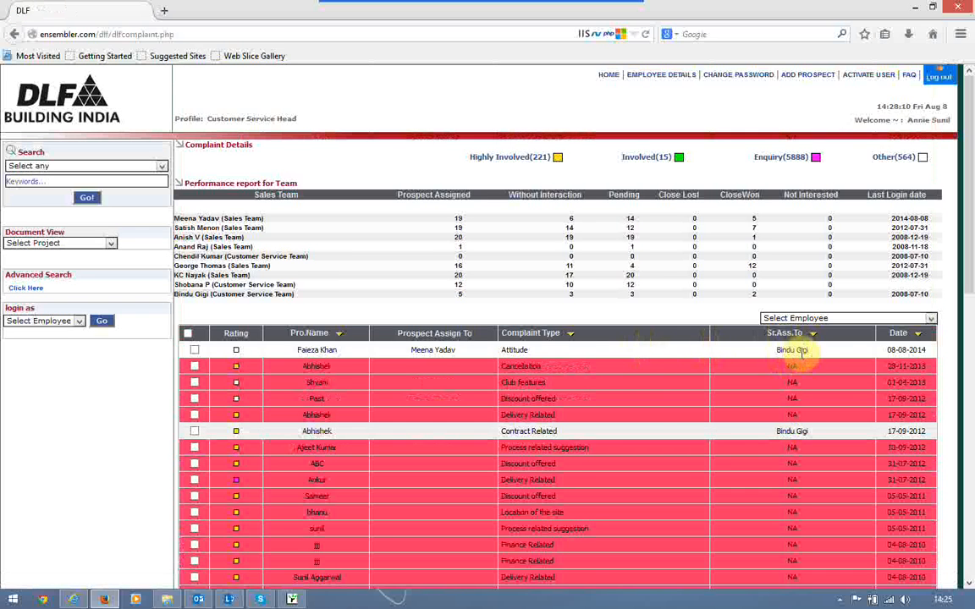
Log in as the Customer Service Team member through the login-as employee list
{"action": "left_click", "coordinate": [66, 325]}
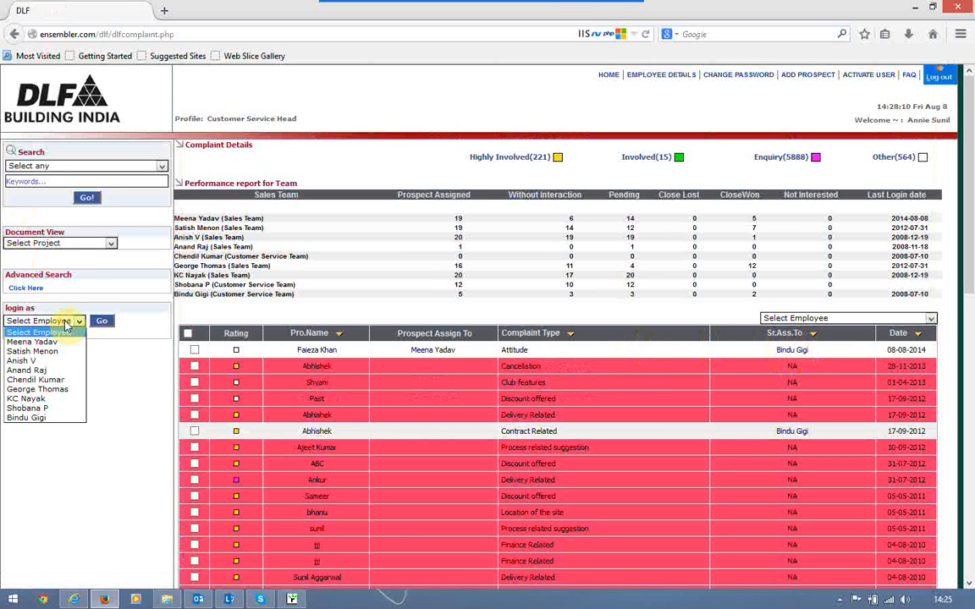
{"action": "left_click", "coordinate": [39, 418]}
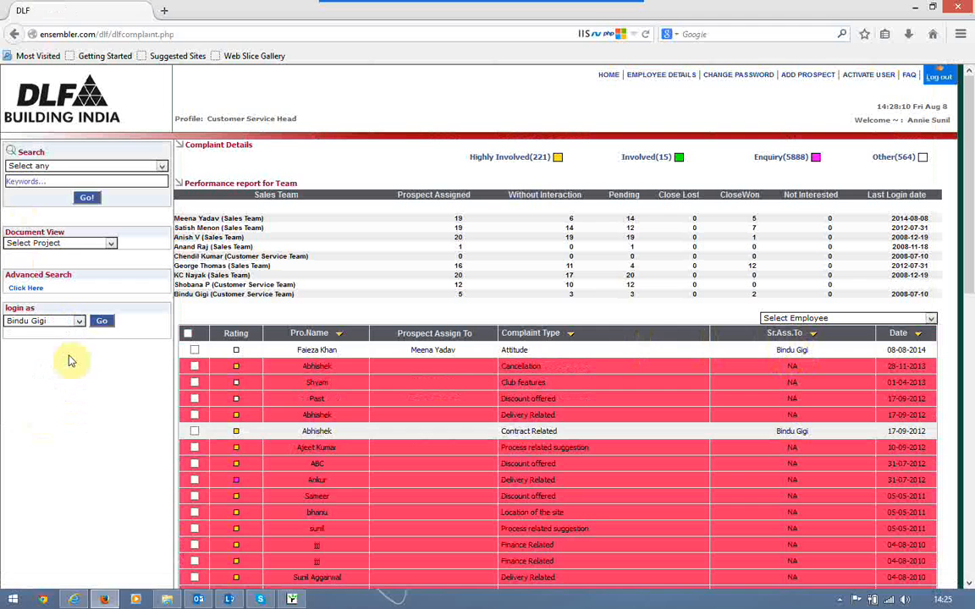
{"action": "left_click", "coordinate": [101, 322]}
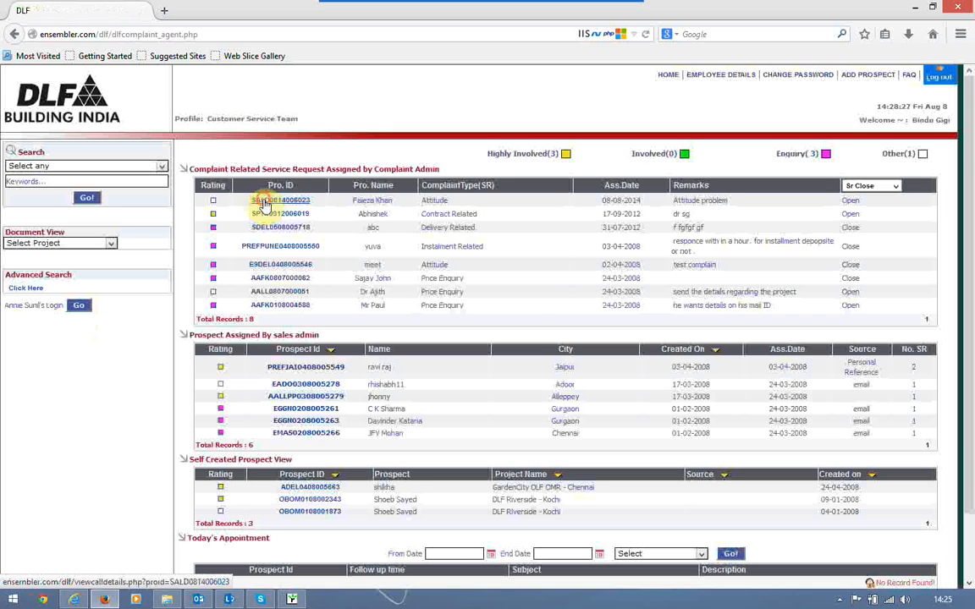
Open the assigned prospect's record and start a new Meeting interaction
{"action": "left_click", "coordinate": [261, 200]}
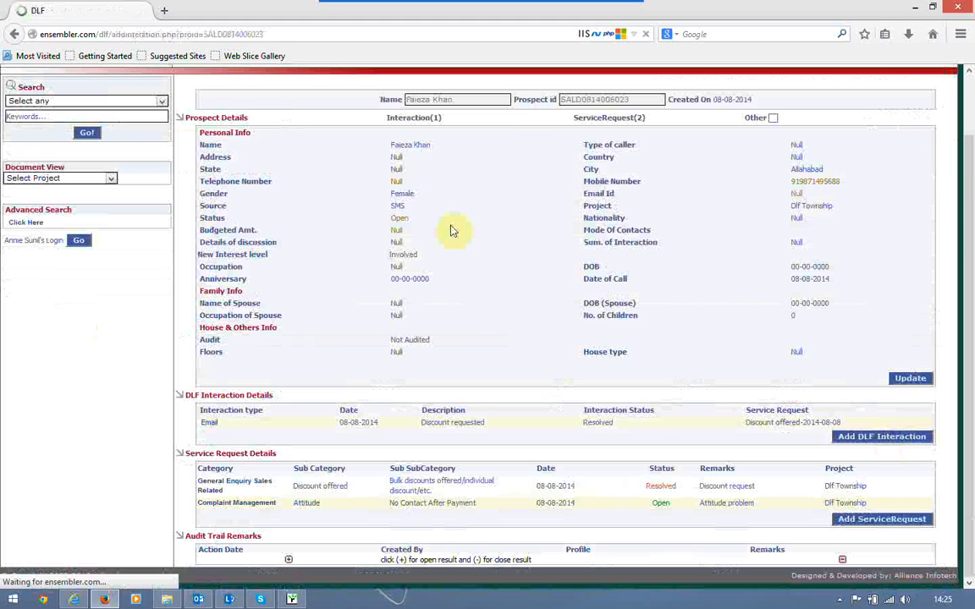
{"action": "left_click", "coordinate": [503, 193]}
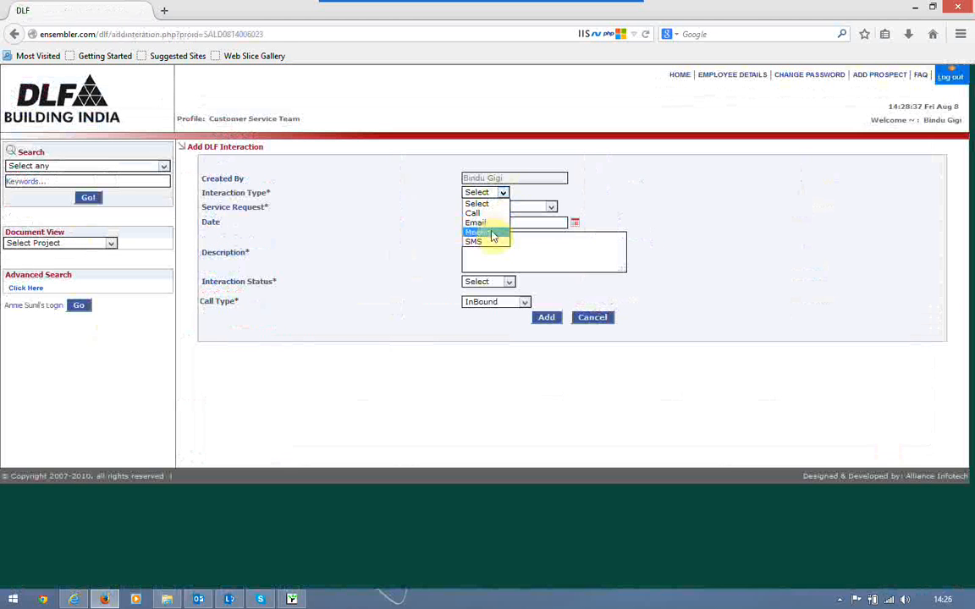
{"action": "left_click", "coordinate": [492, 231]}
Log a Resolved meeting 'Attitude problem' on the Attitude request, remarks 'Spoke to employee and prospect'
{"action": "left_click", "coordinate": [492, 209]}
{"action": "left_click", "coordinate": [485, 228]}
{"action": "left_click", "coordinate": [491, 245]}
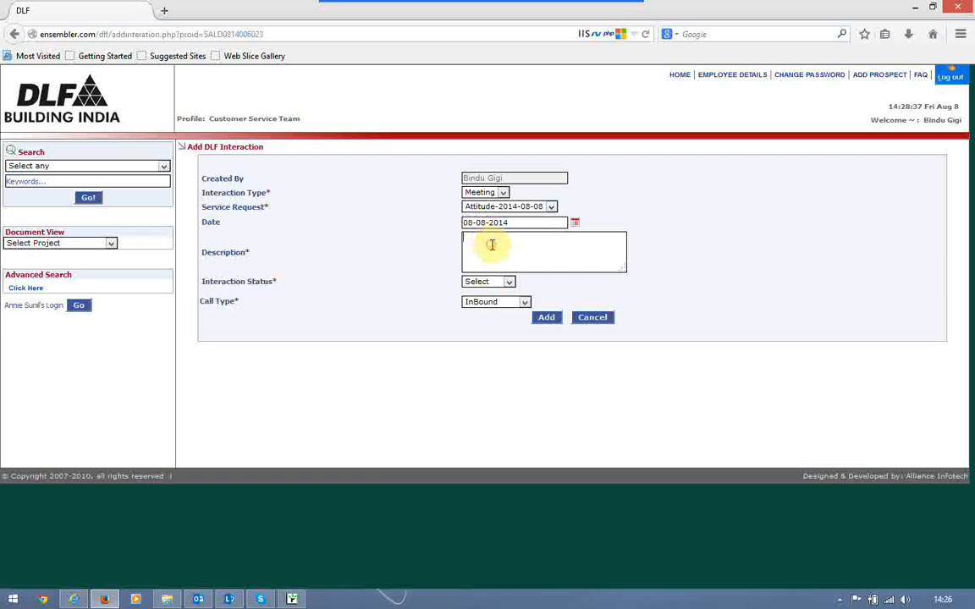
{"action": "type", "text": "Attitu"}
{"action": "type", "text": "de problem"}
{"action": "left_click", "coordinate": [500, 282]}
{"action": "left_click", "coordinate": [499, 309]}
{"action": "left_click", "coordinate": [500, 312]}
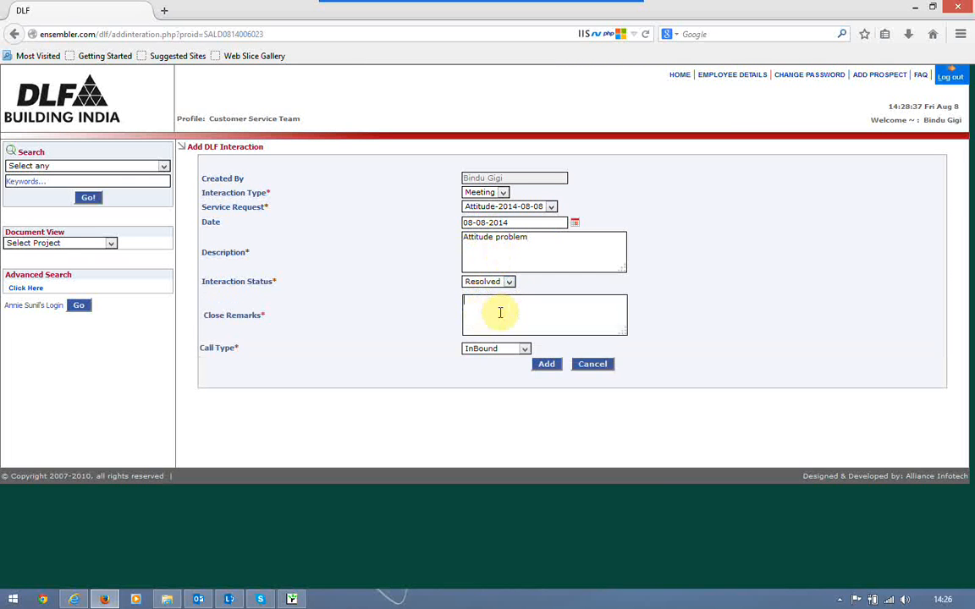
{"action": "type", "text": "Spoke to employee and prospec"}
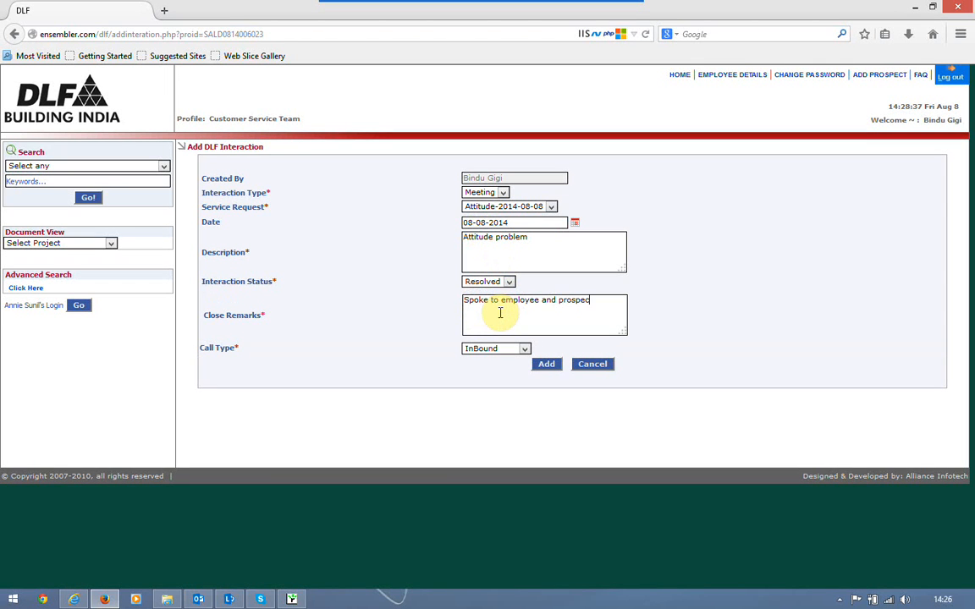
{"action": "type", "text": "t"}
{"action": "left_click", "coordinate": [546, 363]}
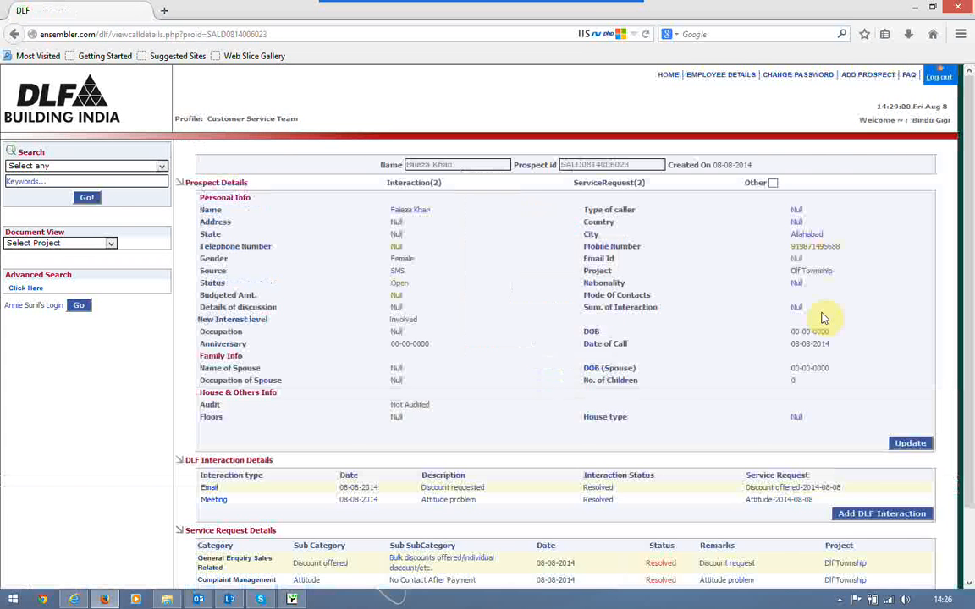
{"action": "scroll", "coordinate": [671, 500], "scroll_direction": "down", "scroll_amount": 2}
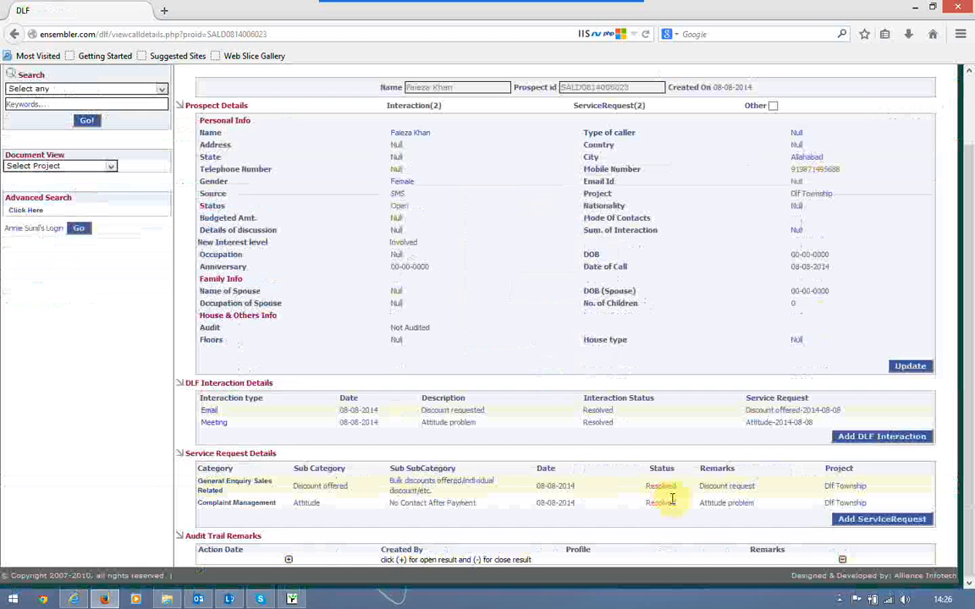
{"action": "scroll", "coordinate": [671, 500], "scroll_direction": "up", "scroll_amount": 3}
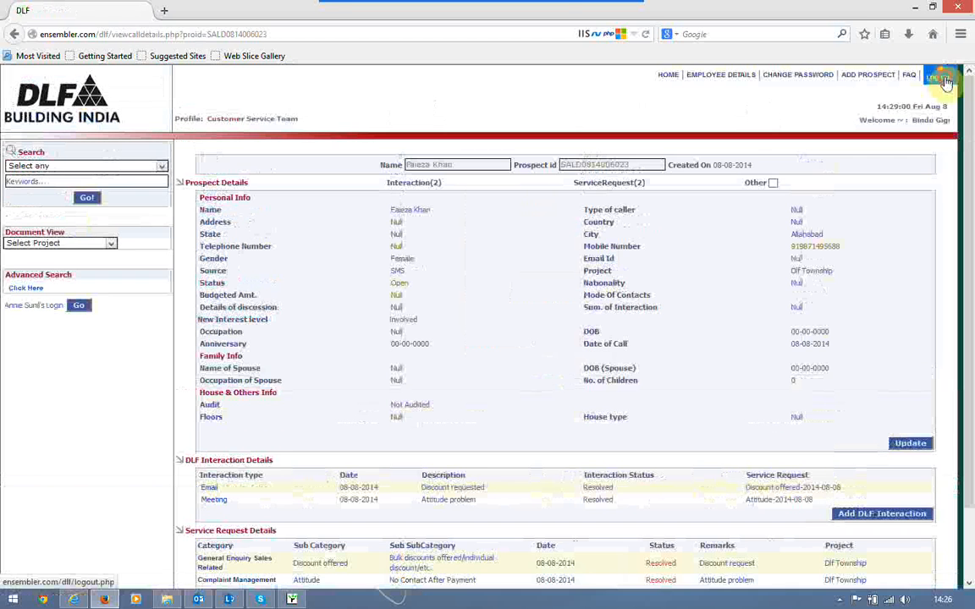
Sign out of the customer service account and sign in as Marketing Head with the saved login
{"action": "left_click", "coordinate": [940, 110]}
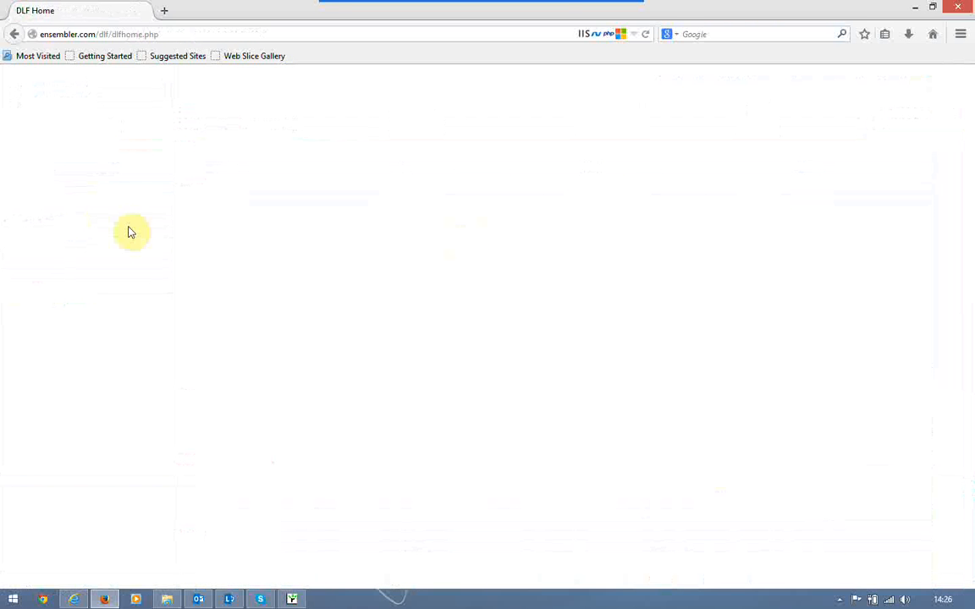
{"action": "left_click", "coordinate": [56, 168]}
{"action": "type", "text": "Ha"}
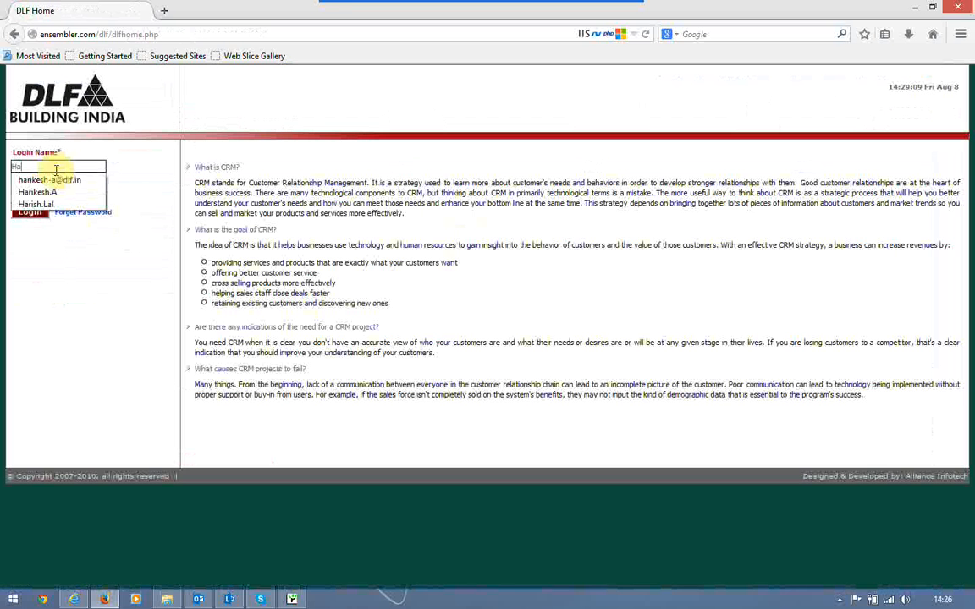
{"action": "key", "text": "Down"}
{"action": "key", "text": "Down"}
{"action": "key", "text": "Tab"}
{"action": "key", "text": "Return"}
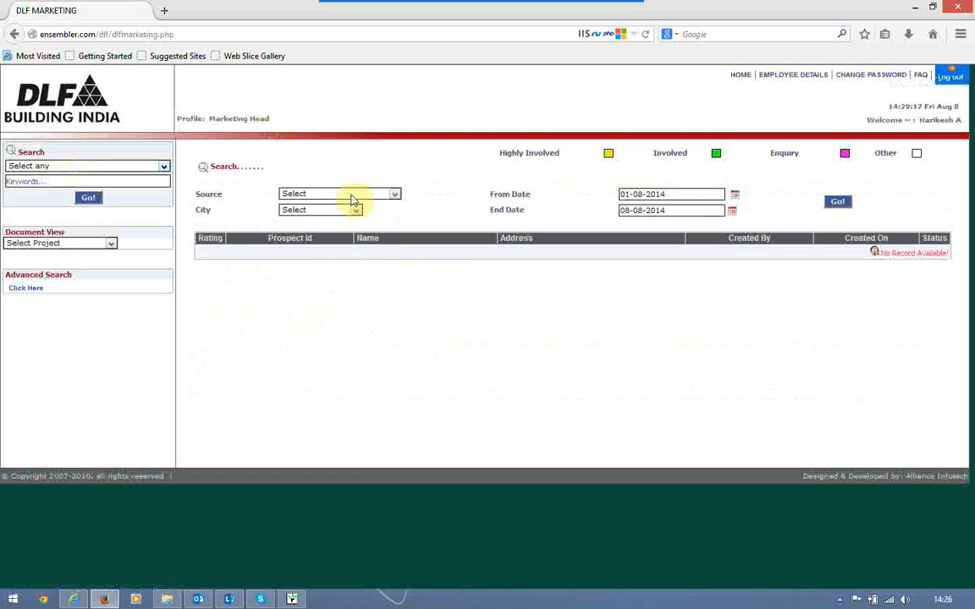
List prospects from 09-08-2007 to 08-08-2014 across all sources, then sign out
{"action": "left_click", "coordinate": [355, 200]}
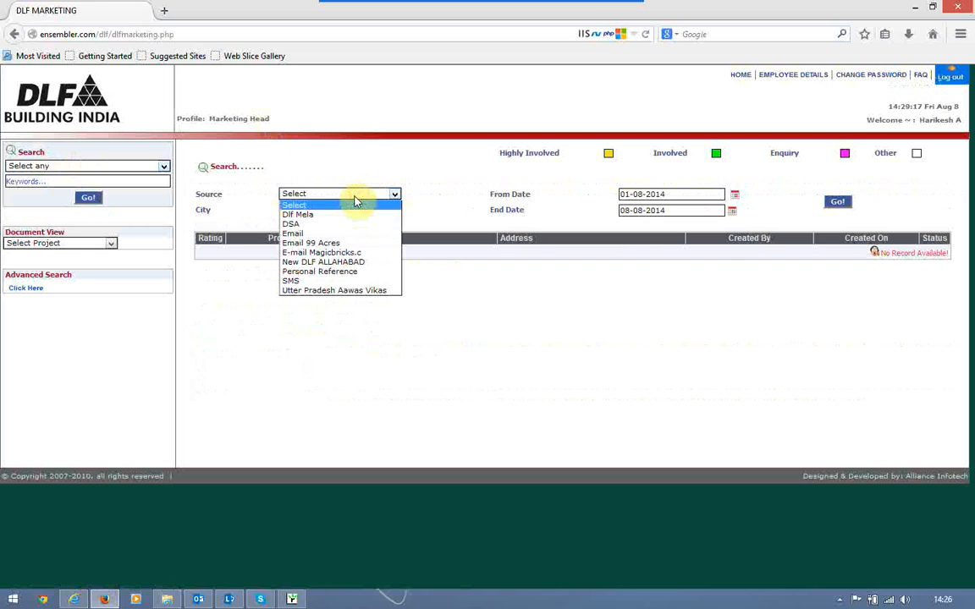
{"action": "left_click", "coordinate": [396, 186]}
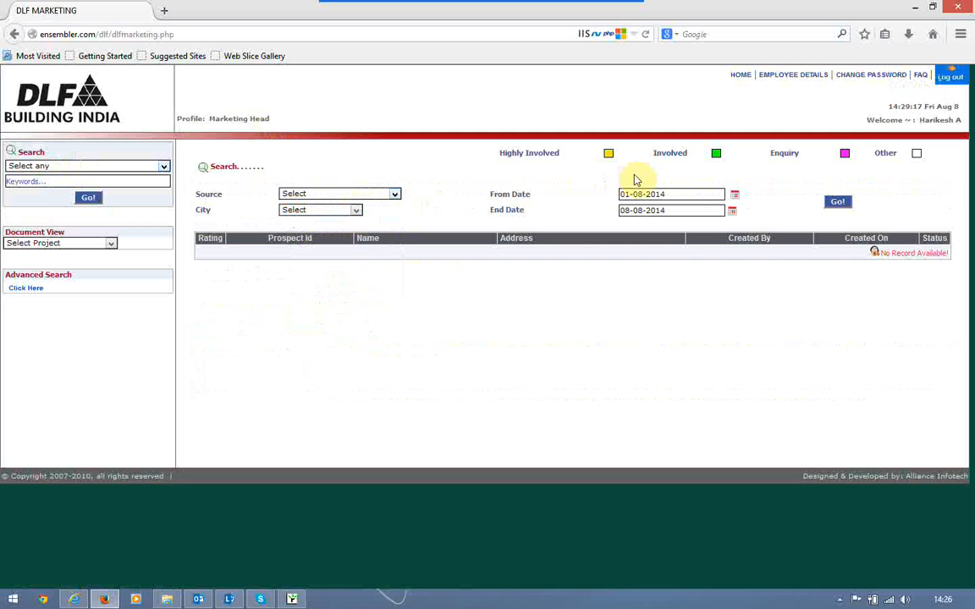
{"action": "left_click", "coordinate": [734, 193]}
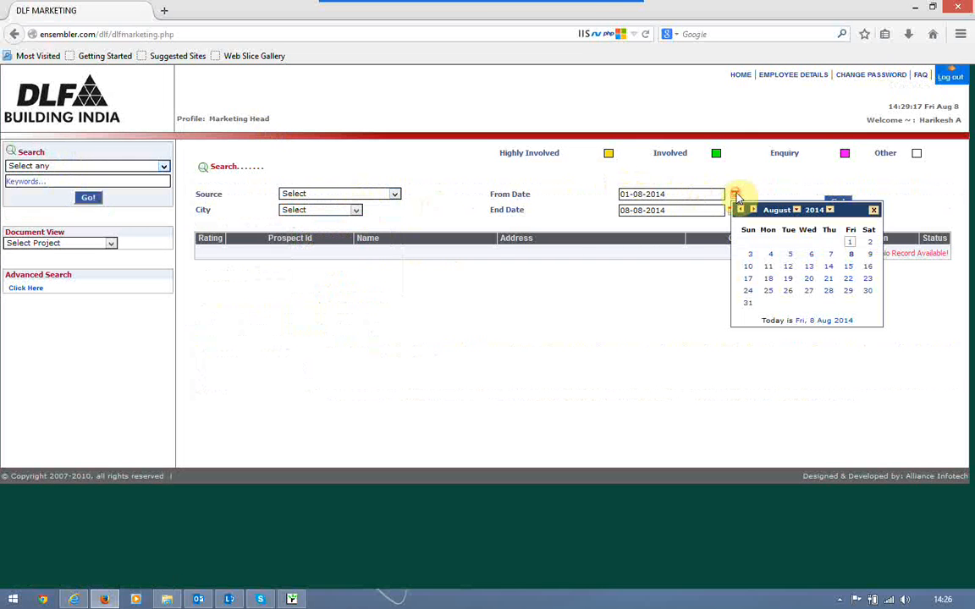
{"action": "left_click", "coordinate": [818, 212]}
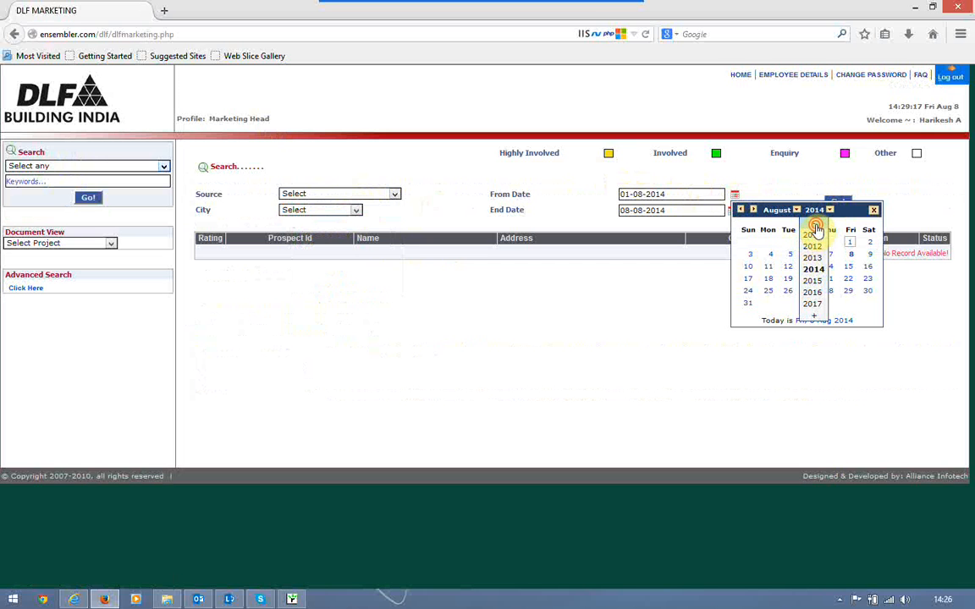
{"action": "left_click", "coordinate": [814, 255]}
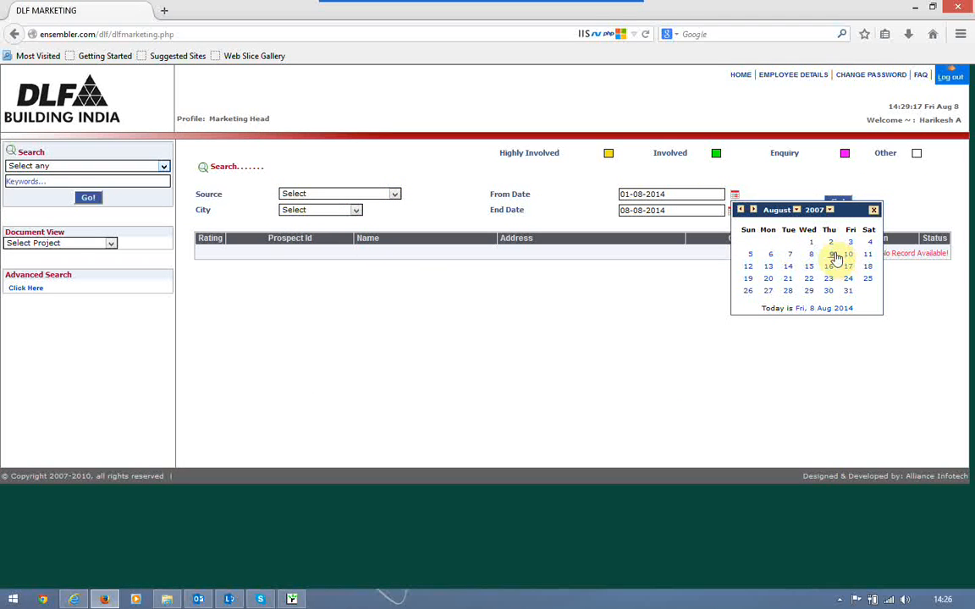
{"action": "left_click", "coordinate": [832, 255]}
{"action": "left_click", "coordinate": [840, 204]}
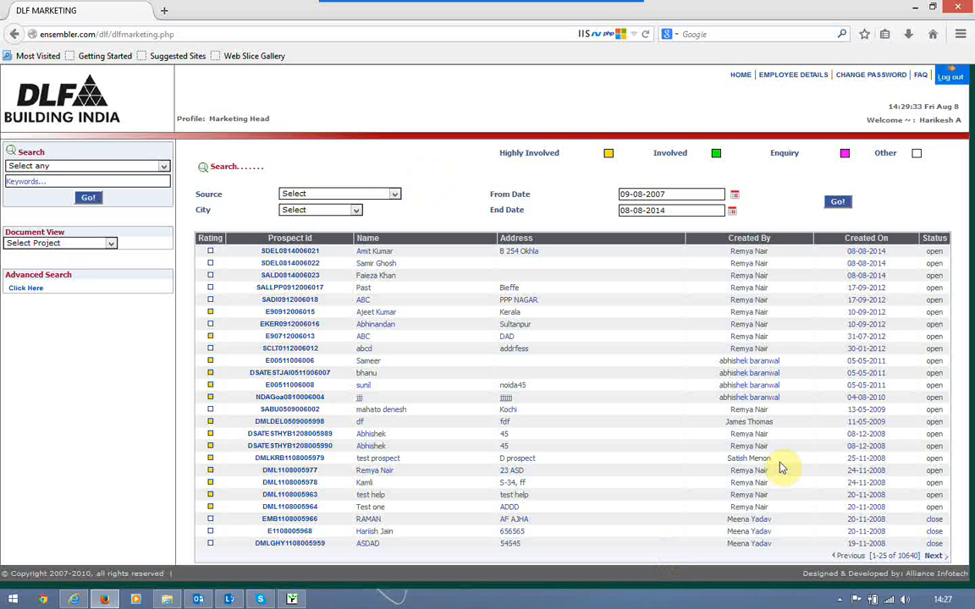
{"action": "left_click", "coordinate": [951, 77]}
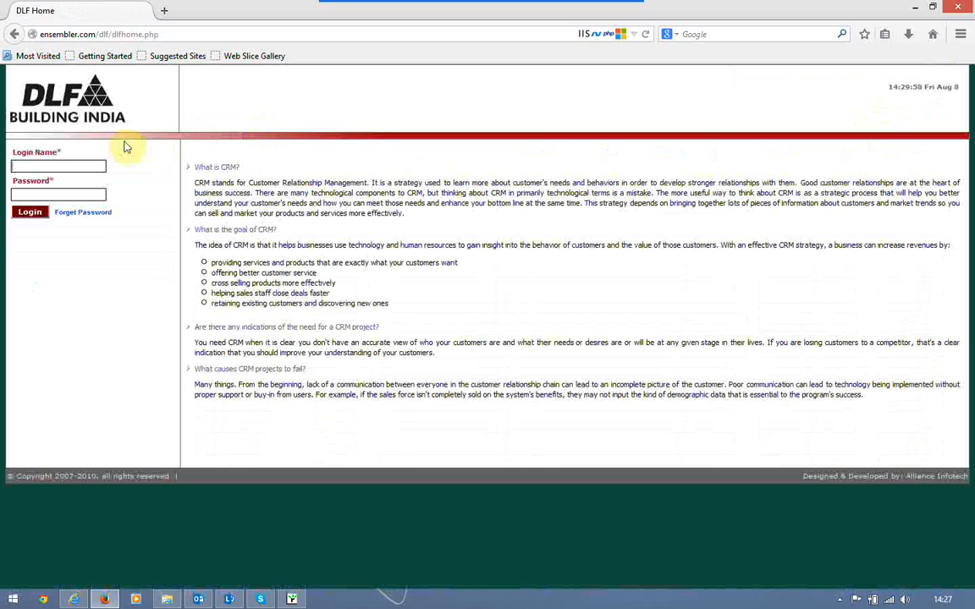
Sign in as Corporate Head, sort the prospect details list by Status, then sign out
{"action": "key", "text": "Tab"}
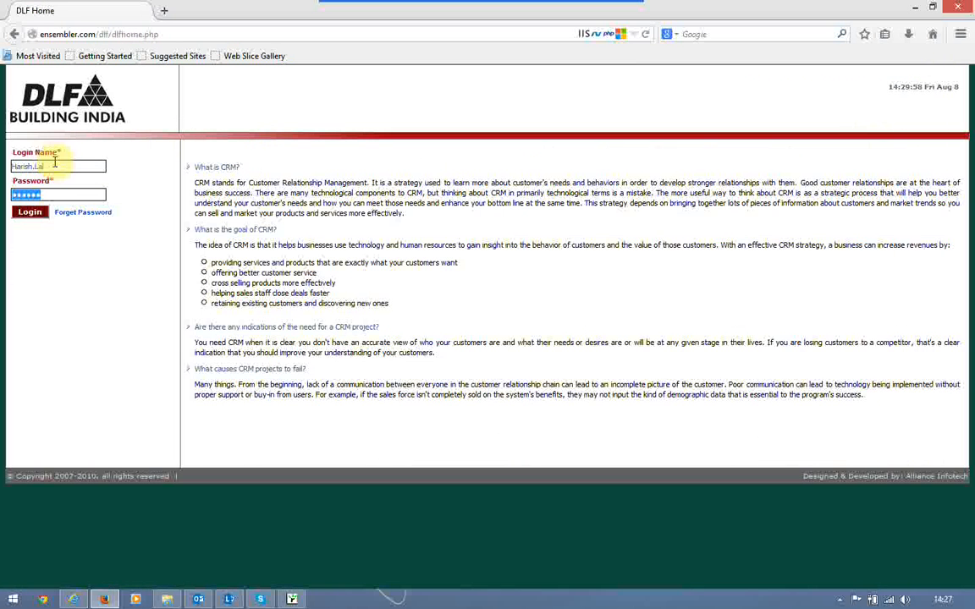
{"action": "key", "text": "Return"}
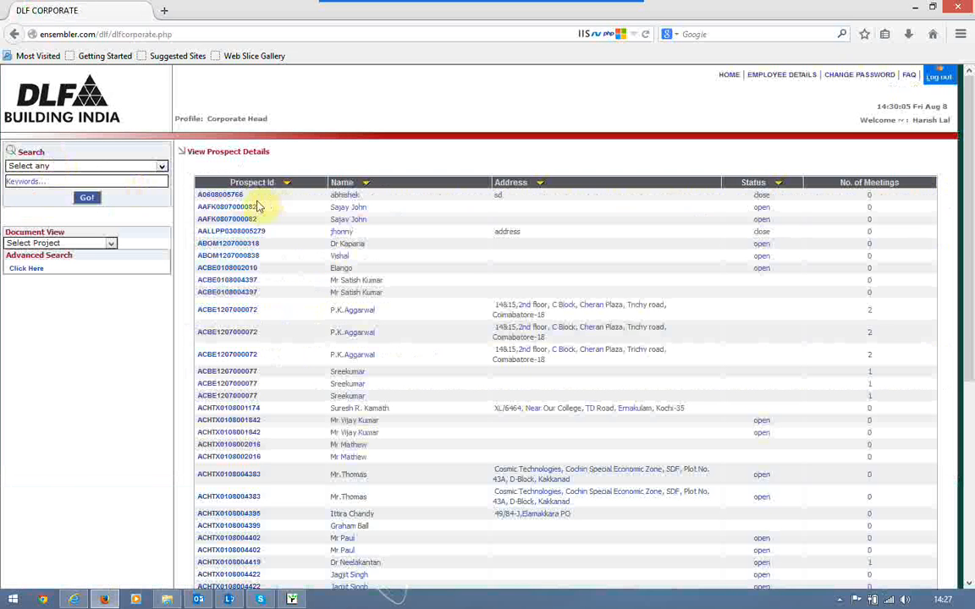
{"action": "left_click", "coordinate": [781, 183]}
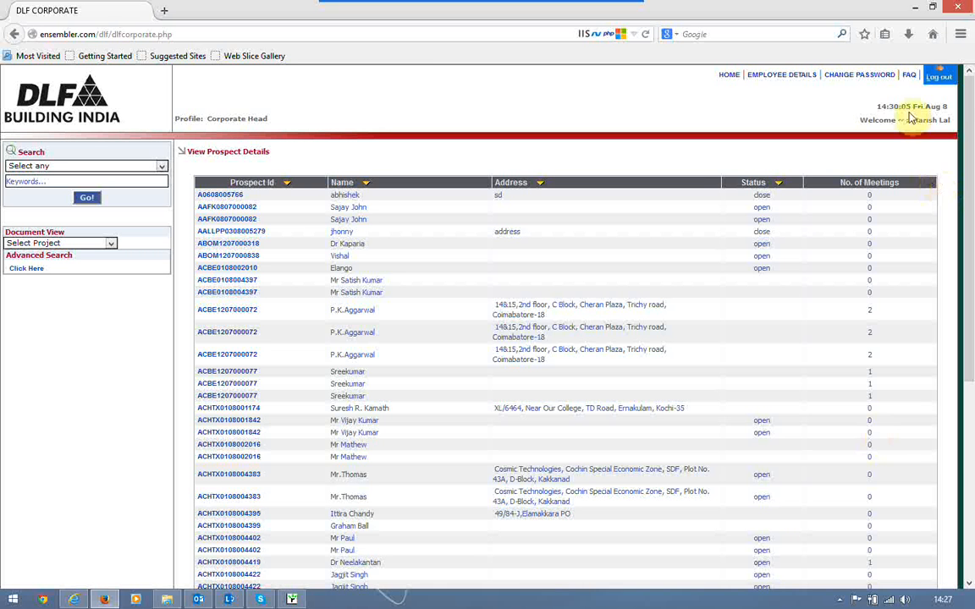
{"action": "left_click", "coordinate": [944, 76]}
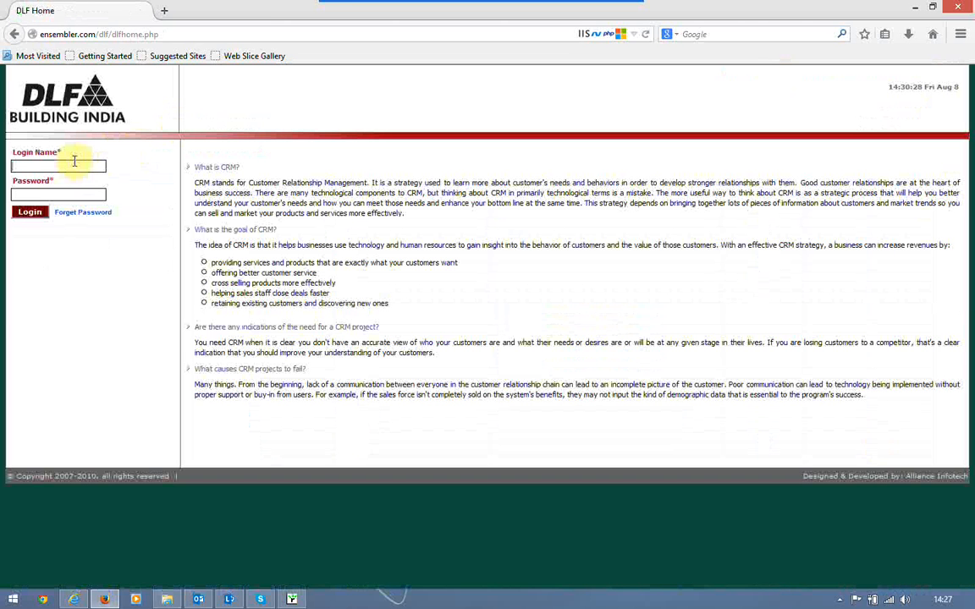
Sign in as the Call Center TL using the saved login
{"action": "left_click", "coordinate": [75, 165]}
{"action": "key", "text": "Down"}
{"action": "key", "text": "Return"}
{"action": "key", "text": "Tab"}
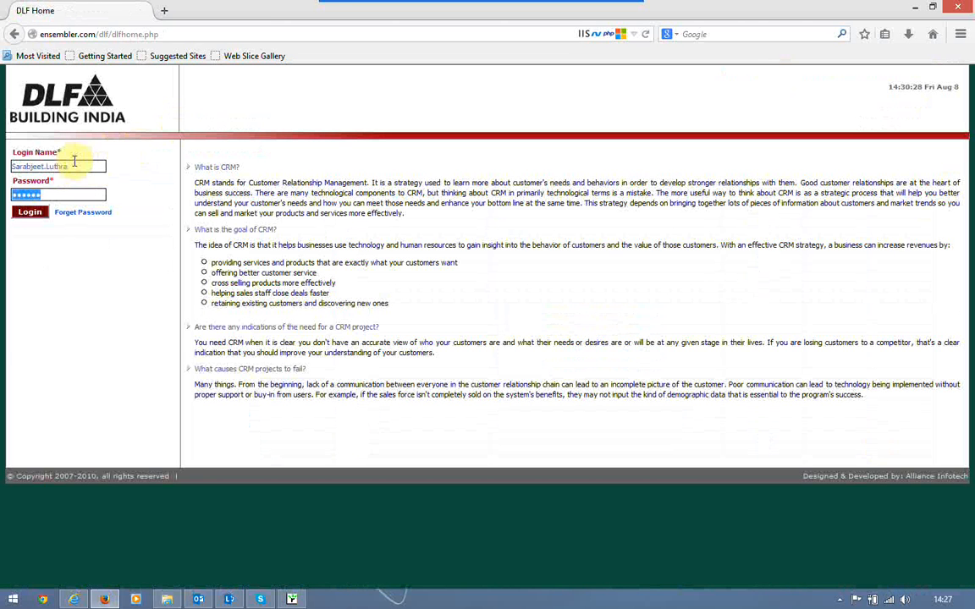
{"action": "key", "text": "Return"}
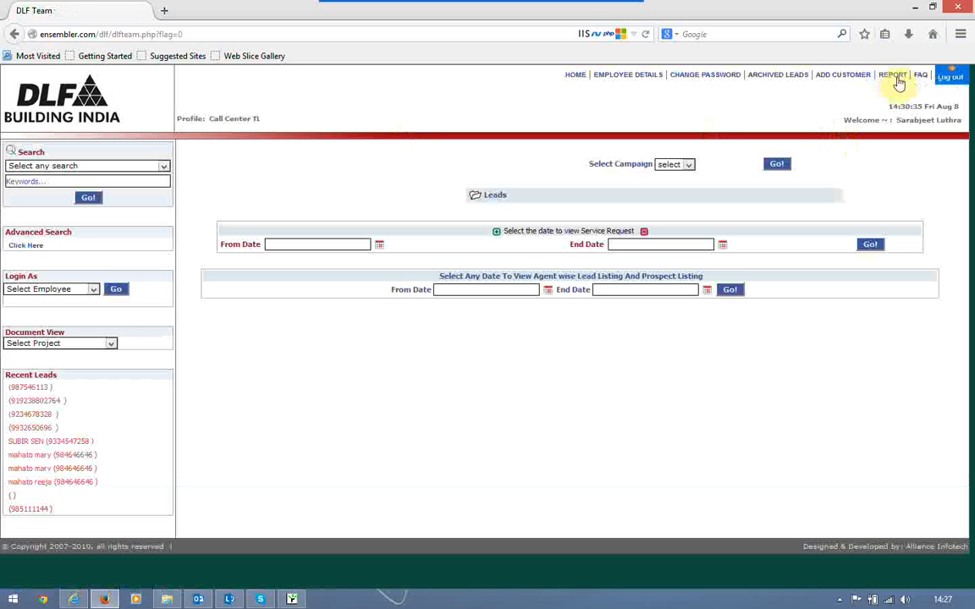
Run the Leads Converted to Customer report for 01-08-2007 to 08-08-2014
{"action": "left_click", "coordinate": [892, 74]}
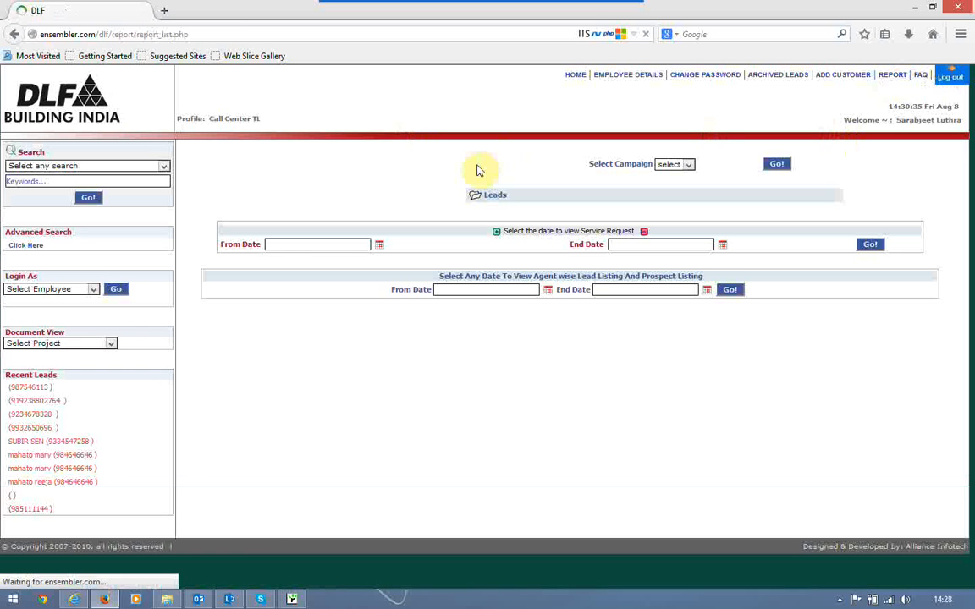
{"action": "left_click", "coordinate": [296, 214]}
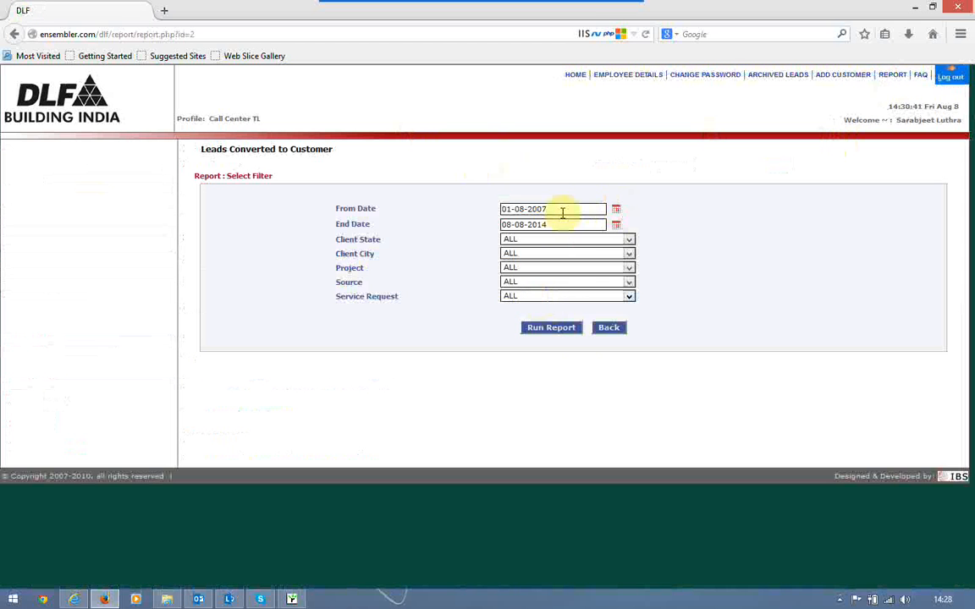
{"action": "left_click", "coordinate": [558, 330]}
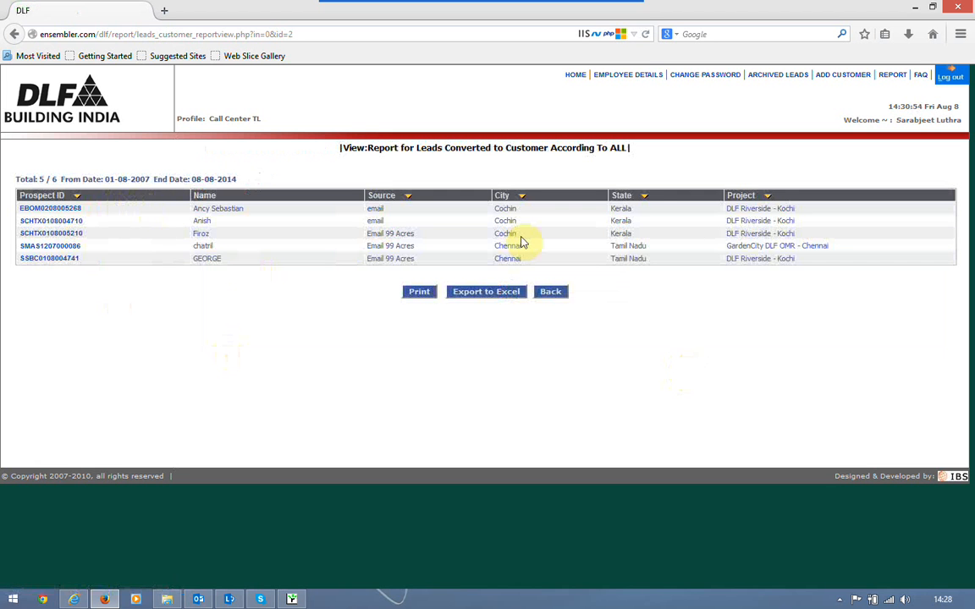
Open the MIS Sales Filter report to view the Sales Overview
{"action": "left_click", "coordinate": [893, 75]}
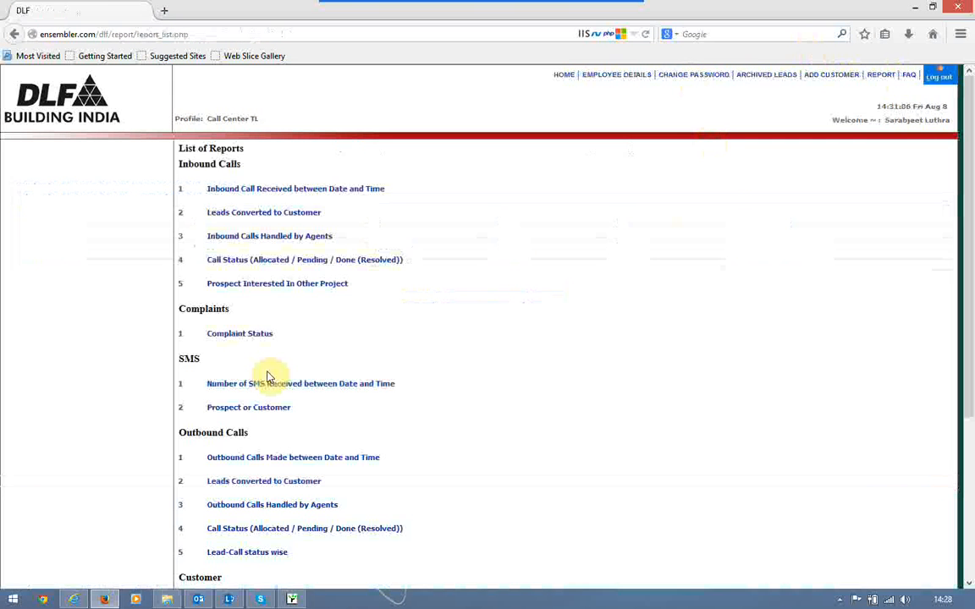
{"action": "scroll", "coordinate": [267, 376], "scroll_direction": "down", "scroll_amount": 5}
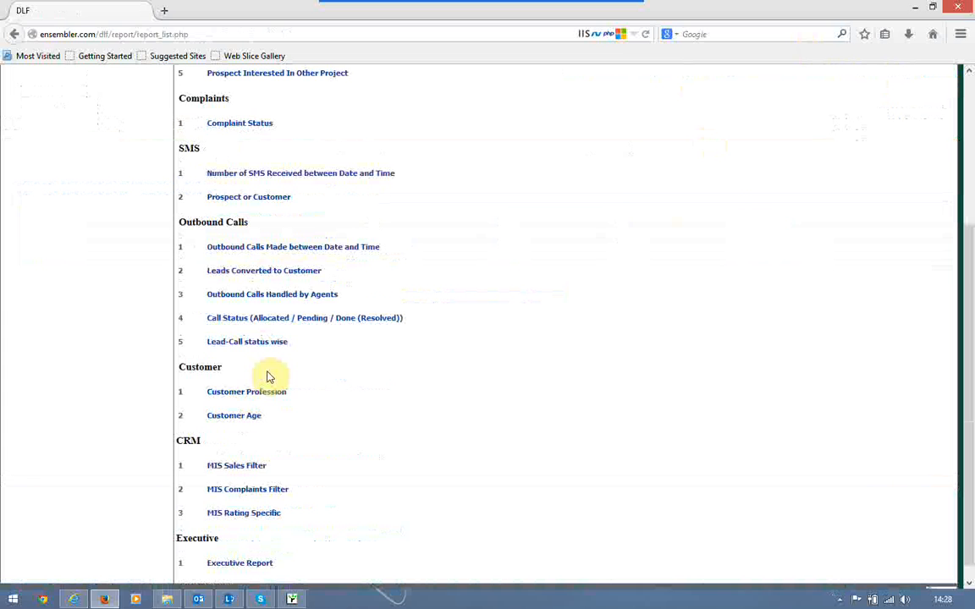
{"action": "scroll", "coordinate": [266, 376], "scroll_direction": "down", "scroll_amount": 1}
{"action": "left_click", "coordinate": [236, 449]}
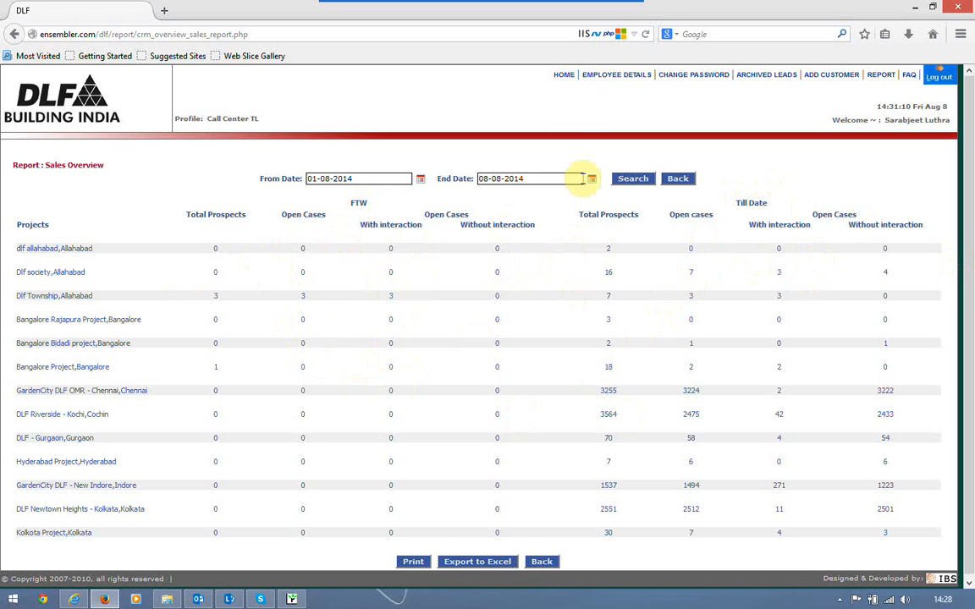
View the MIS Complaints Filter overview for 01-08-2014 to 08-08-2014, then return to List of Reports
{"action": "left_click", "coordinate": [880, 75]}
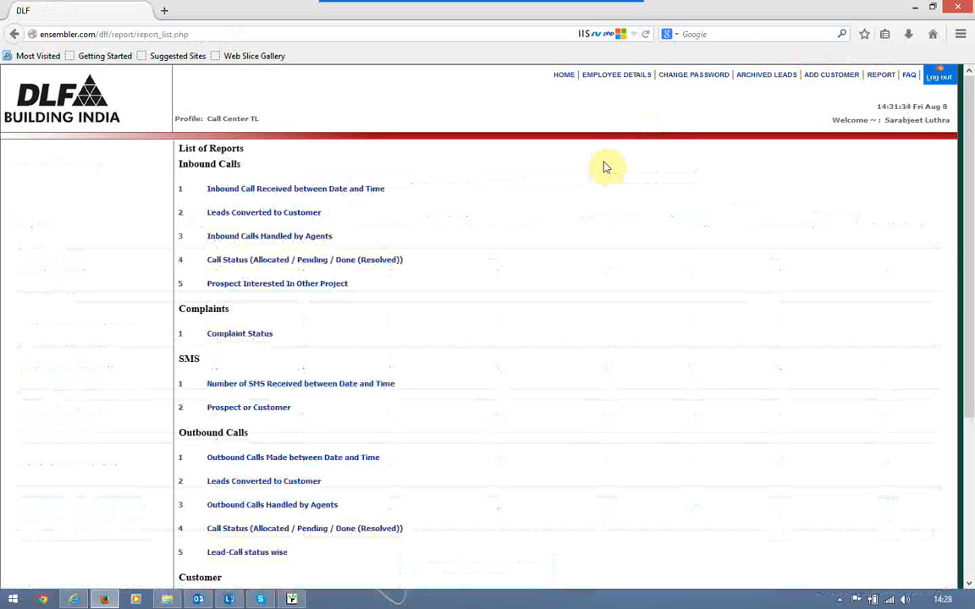
{"action": "scroll", "coordinate": [605, 165], "scroll_direction": "down", "scroll_amount": 5}
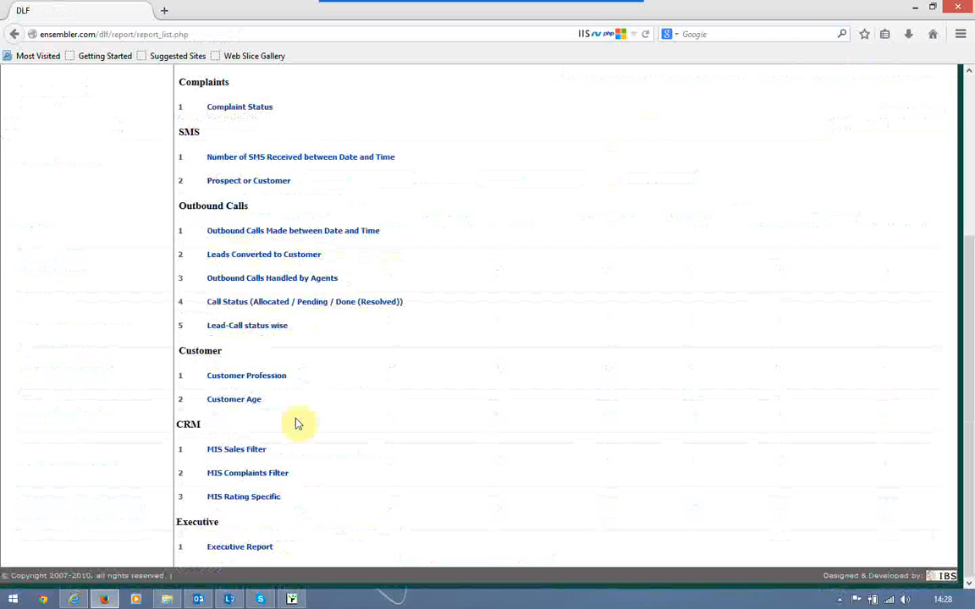
{"action": "left_click", "coordinate": [250, 479]}
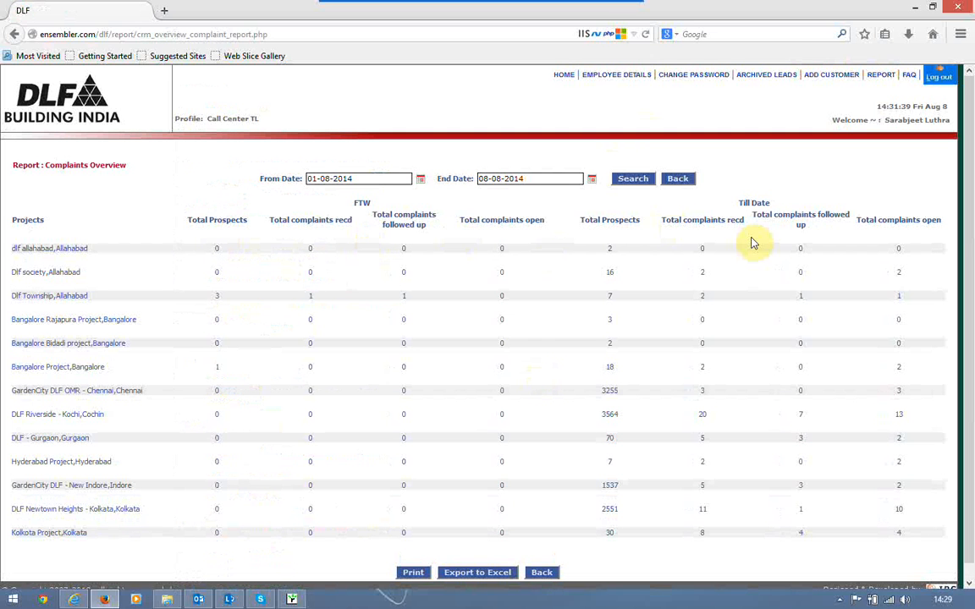
{"action": "left_click", "coordinate": [883, 78]}
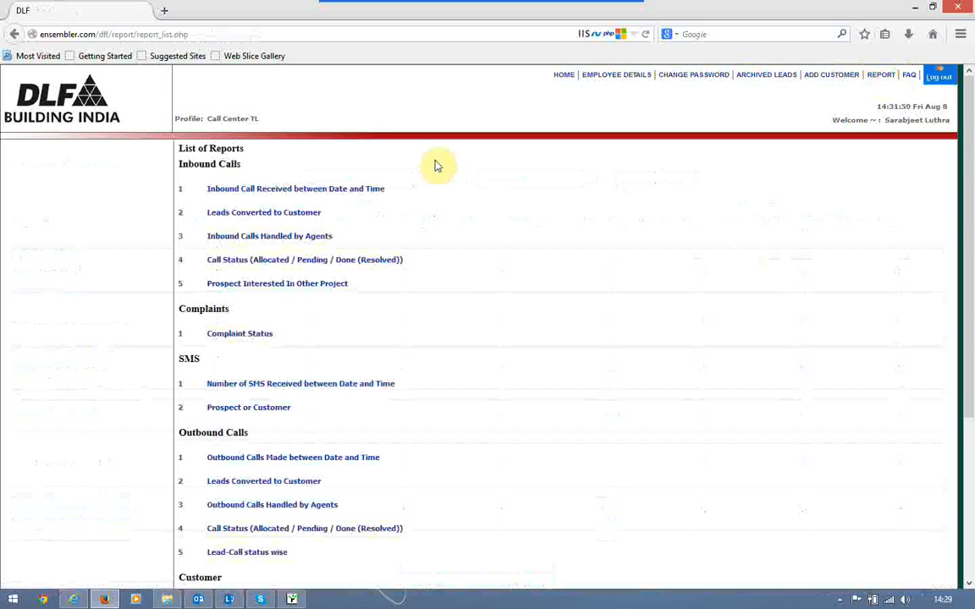
{"action": "scroll", "coordinate": [276, 439], "scroll_direction": "down", "scroll_amount": 5}
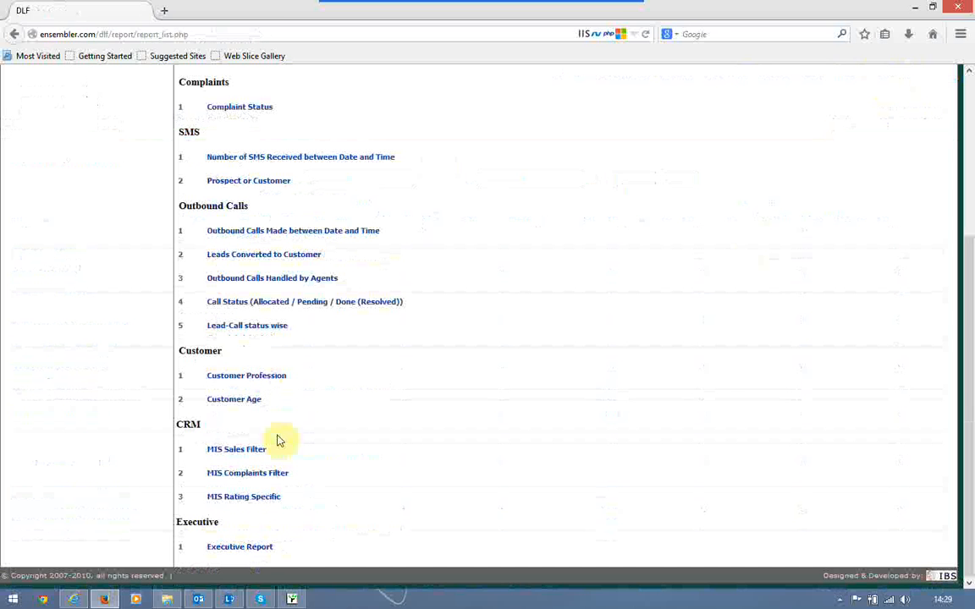
{"action": "left_click", "coordinate": [247, 547]}
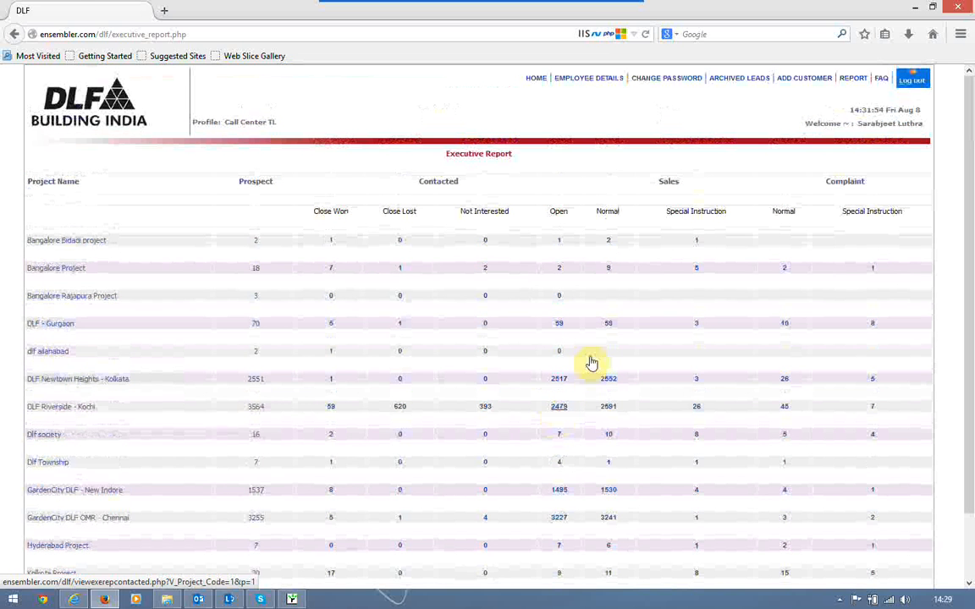
{"action": "left_click", "coordinate": [863, 82]}
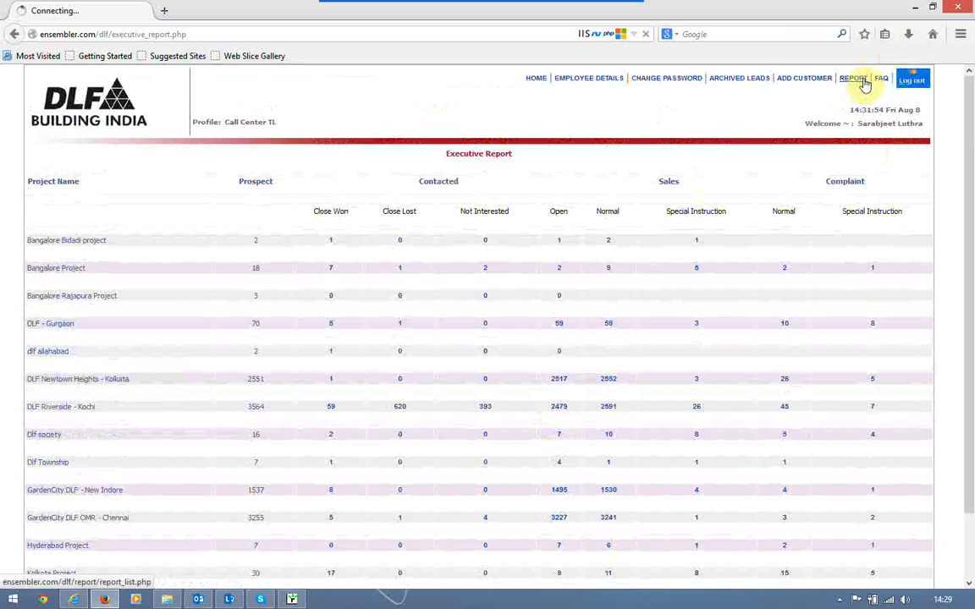